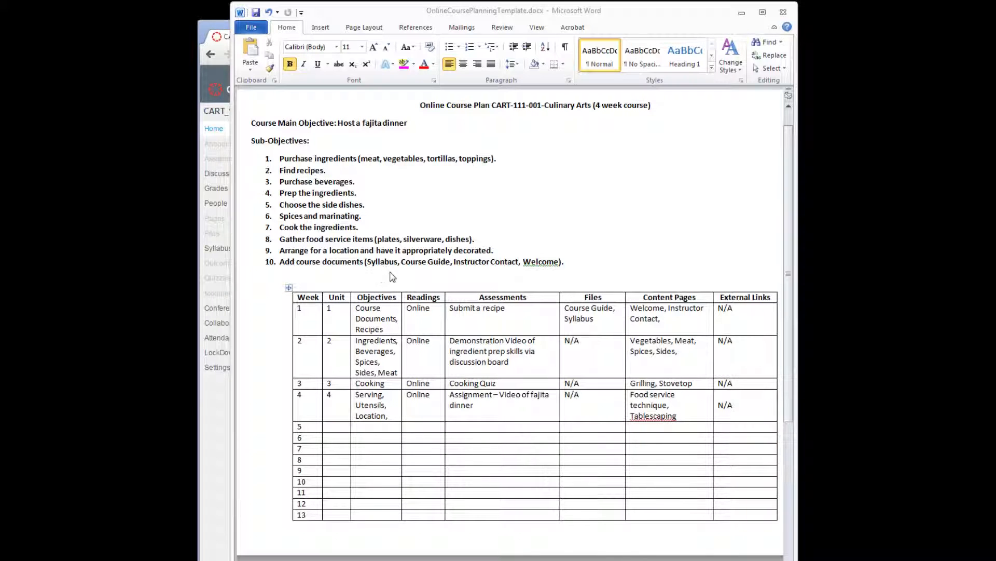
# - Switch to Canvas and hide every CART_111_001 course navigation item from students except Home and Modules
pyautogui.hotkey('alt', 'Tab')
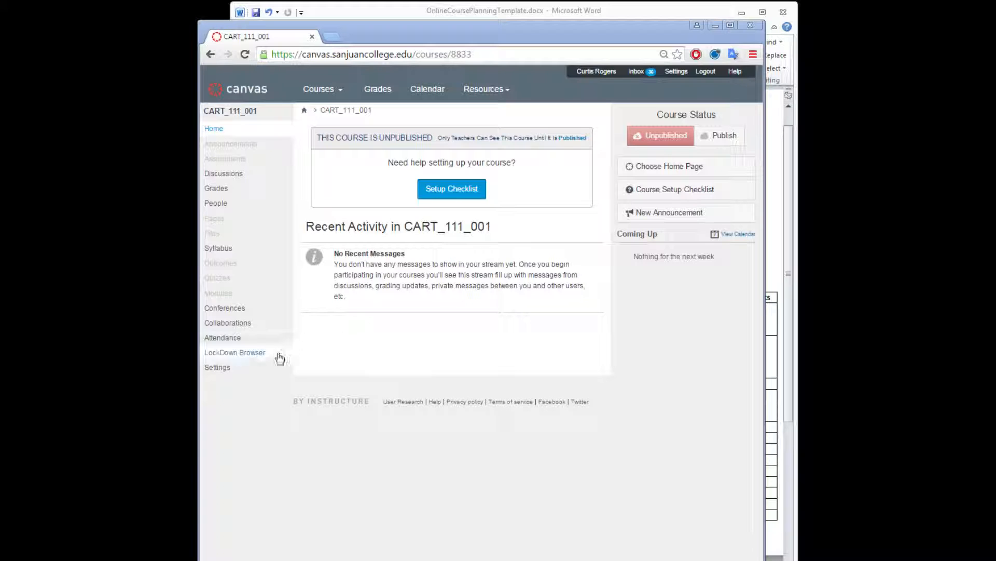
pyautogui.click(217, 367)
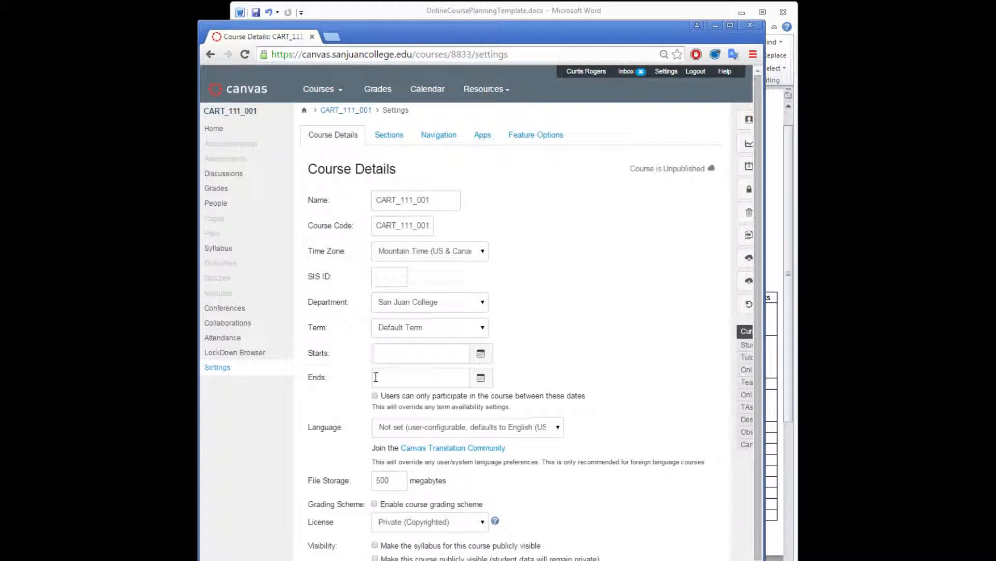
pyautogui.click(433, 138)
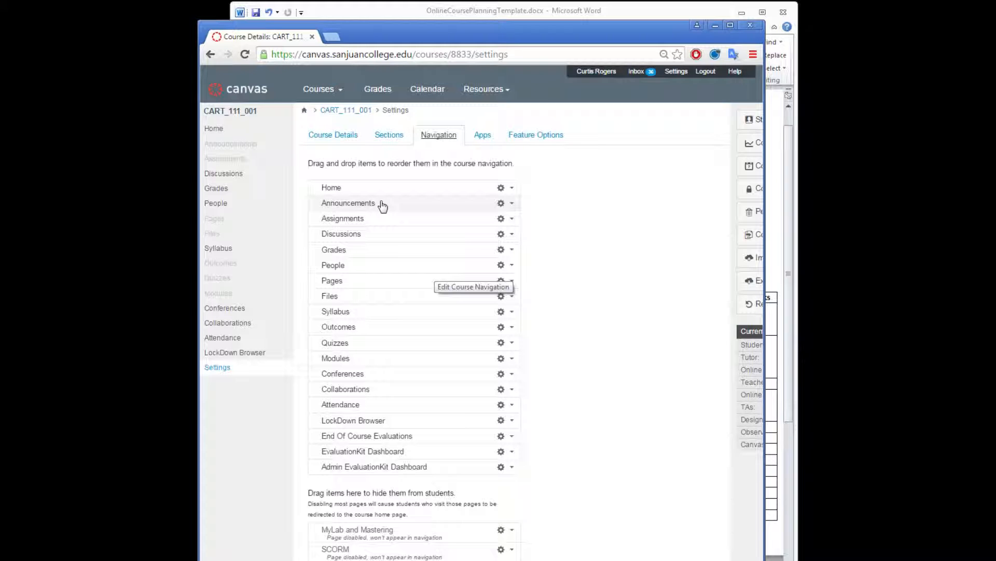
pyautogui.moveTo(382, 204); pyautogui.dragTo(358, 512)
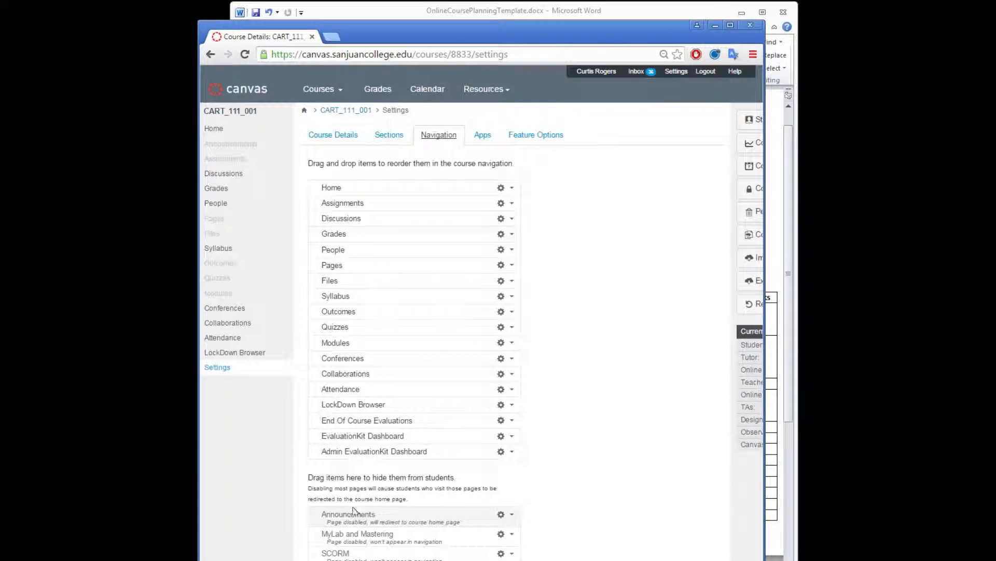
pyautogui.moveTo(380, 207); pyautogui.dragTo(356, 519)
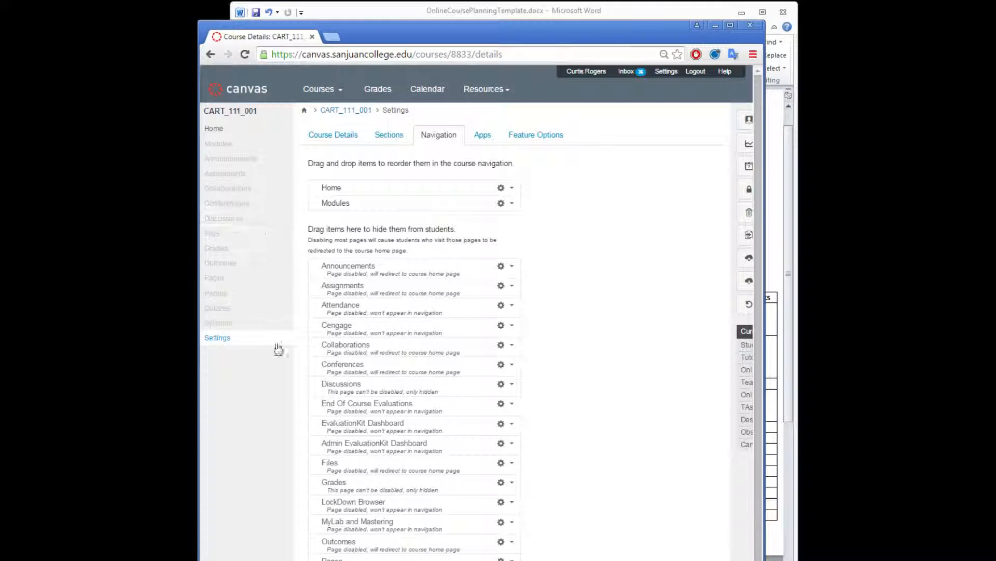
pyautogui.click(213, 128)
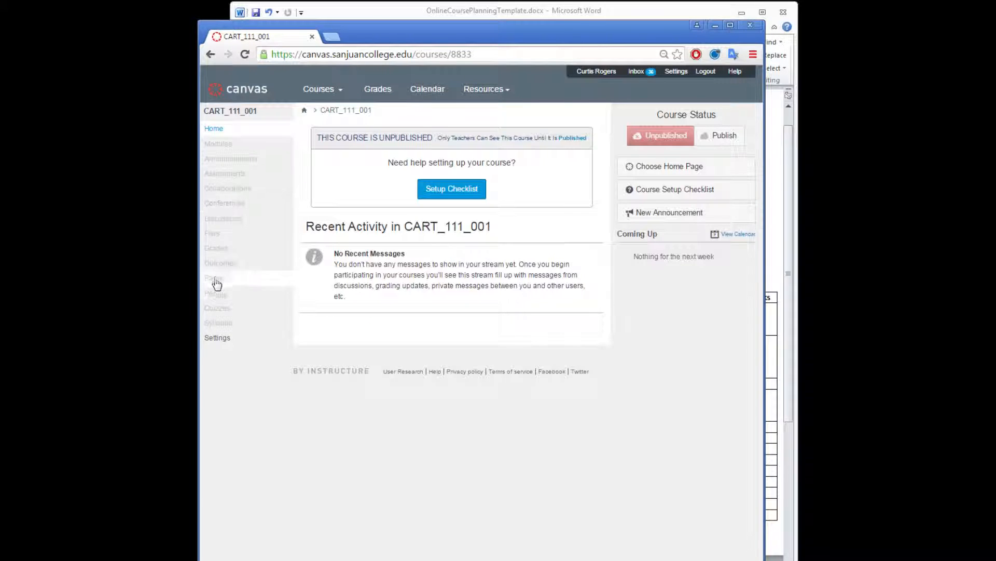
# - Consult the Word course plan, and in Canvas add a course module named "Start Here"
pyautogui.click(213, 145)
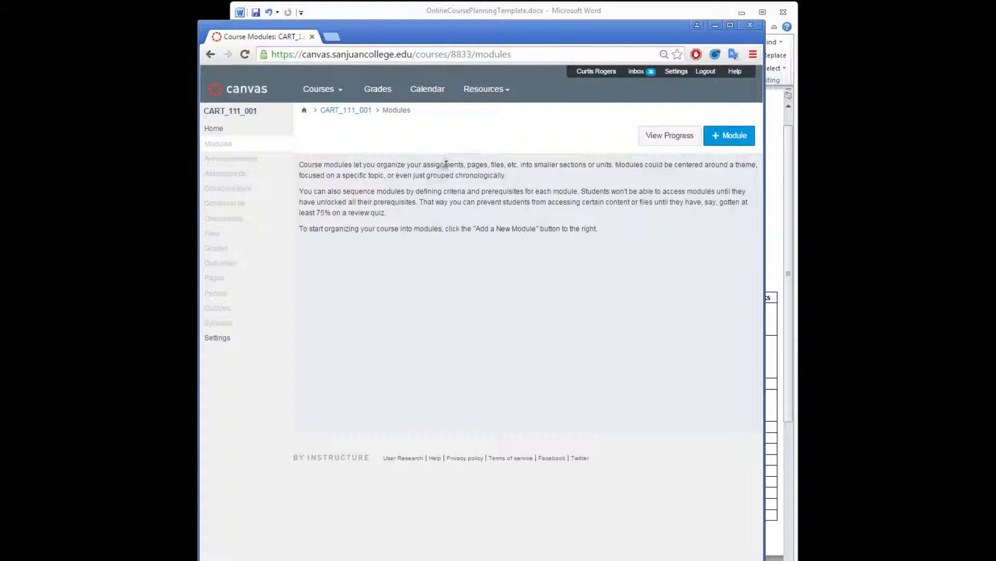
pyautogui.click(400, 14)
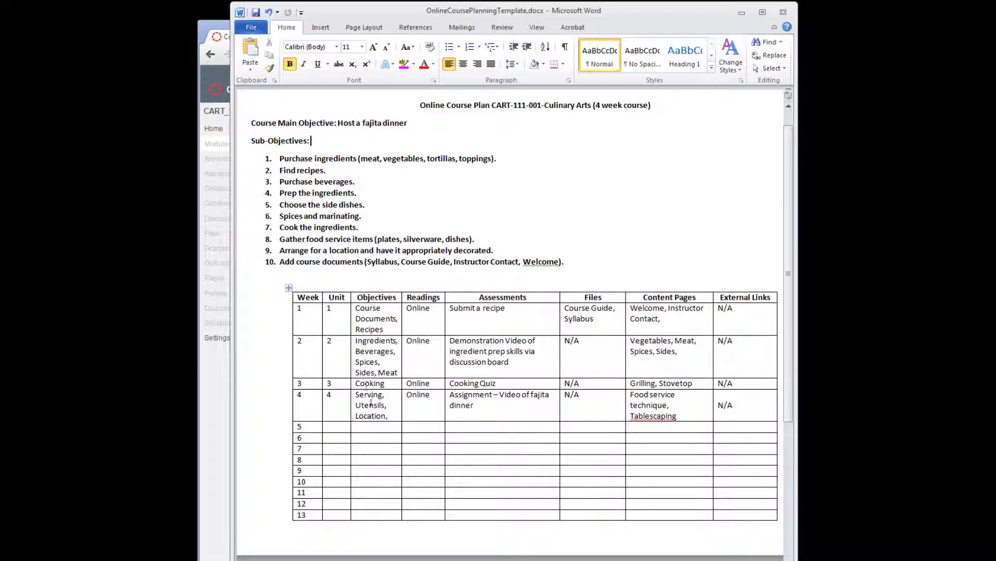
pyautogui.click(220, 369)
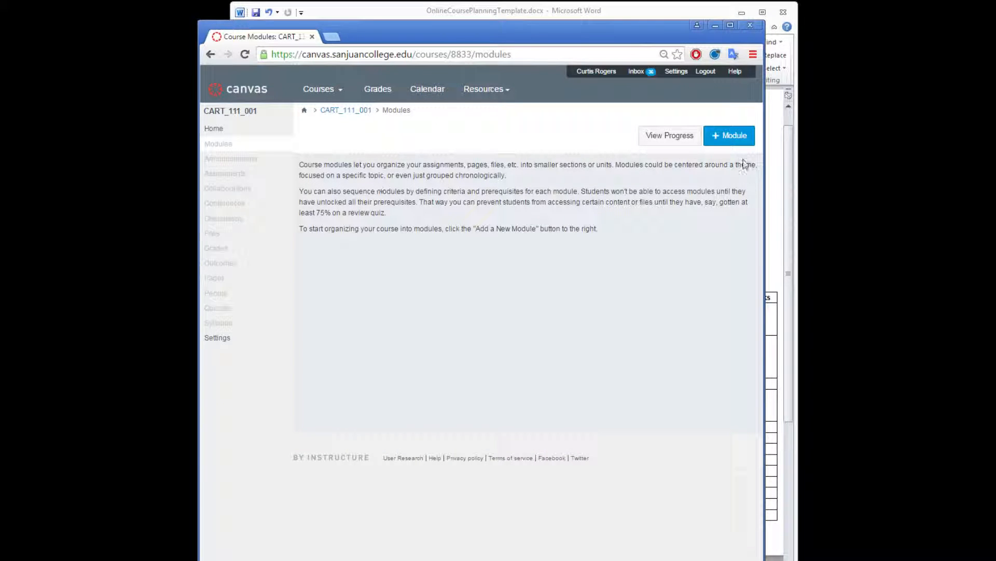
pyautogui.click(740, 141)
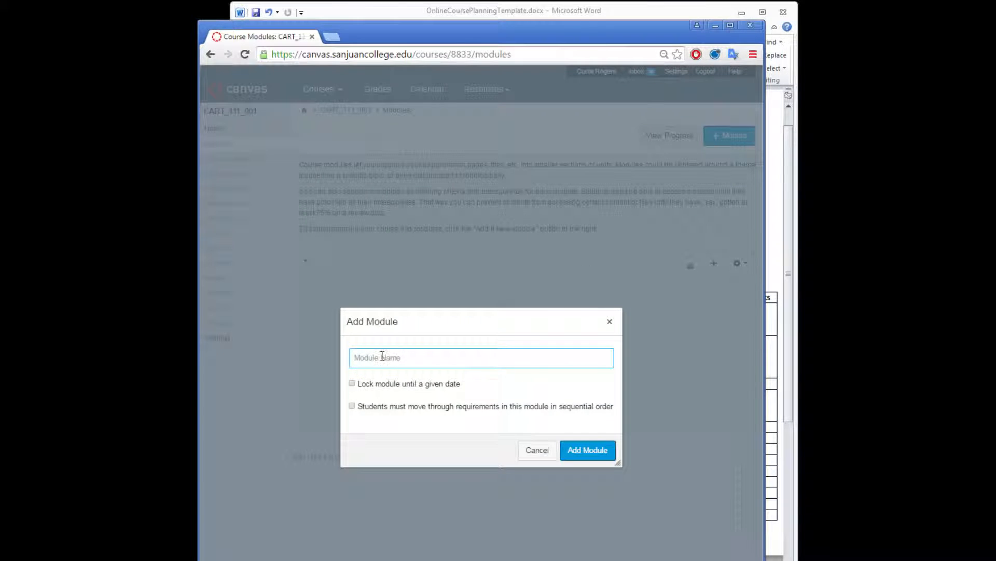
pyautogui.write('Start Here')
pyautogui.click(597, 451)
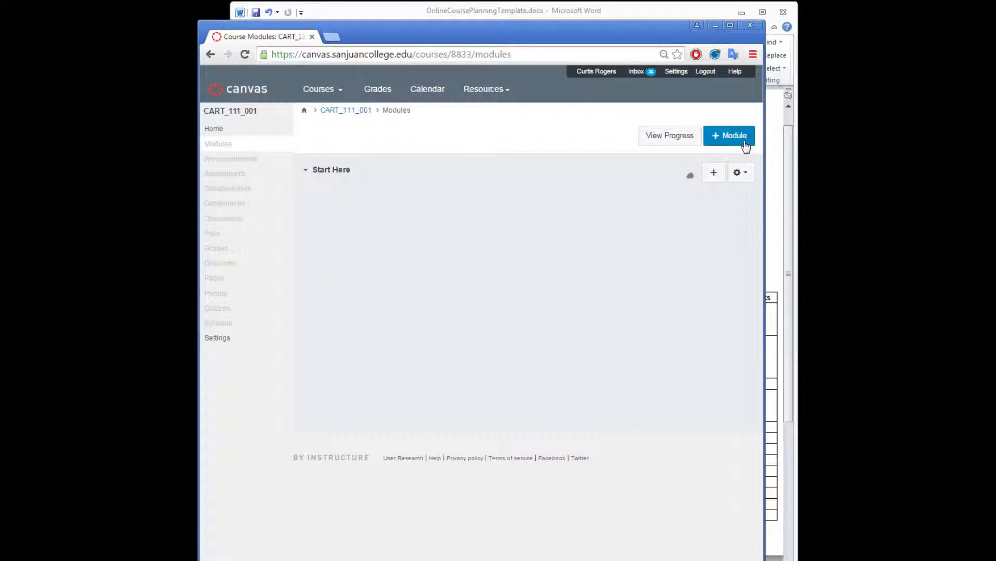
# - Add two more course modules named "Recipes" and "Ingredients"
pyautogui.click(729, 136)
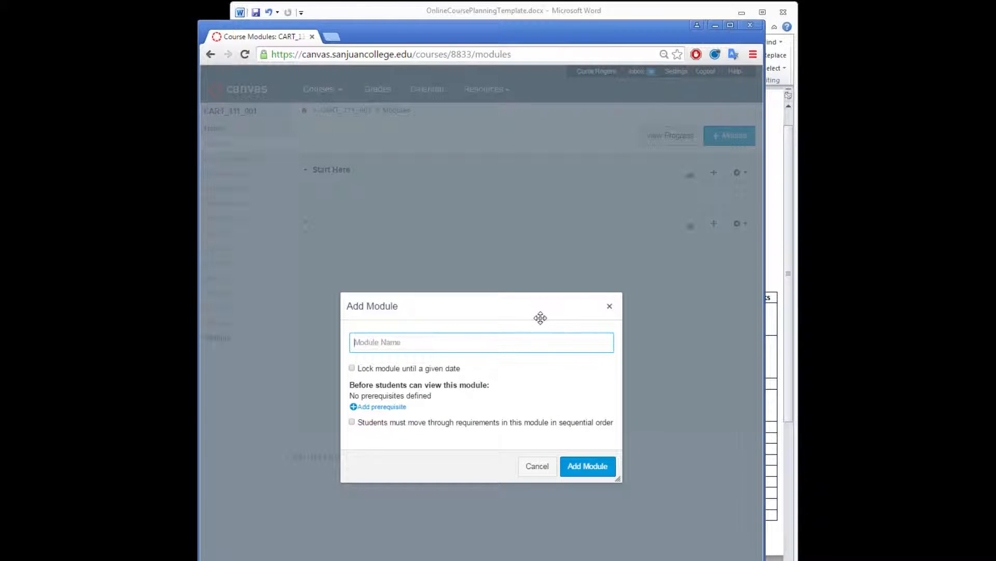
pyautogui.write('Recipes')
pyautogui.click(588, 466)
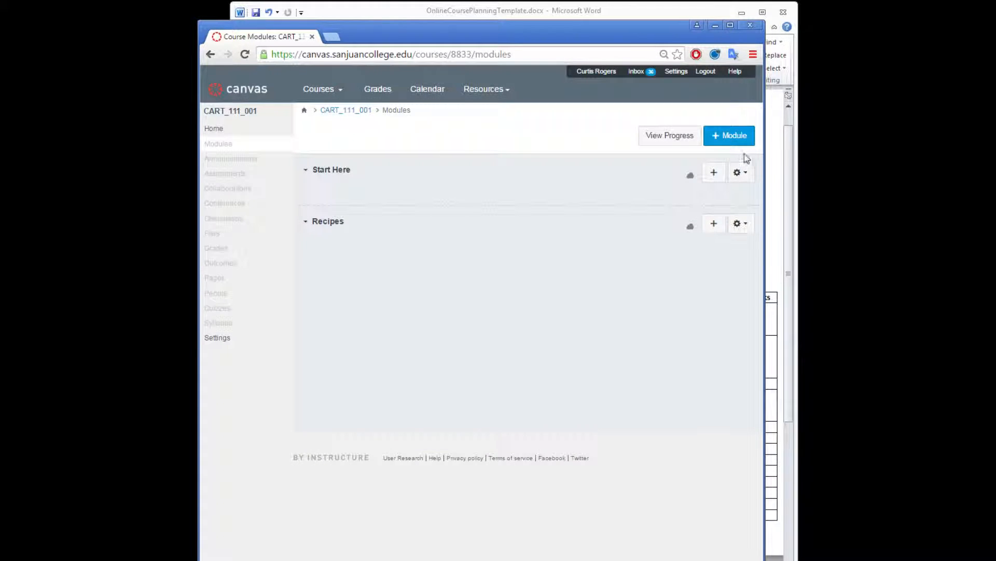
pyautogui.click(732, 136)
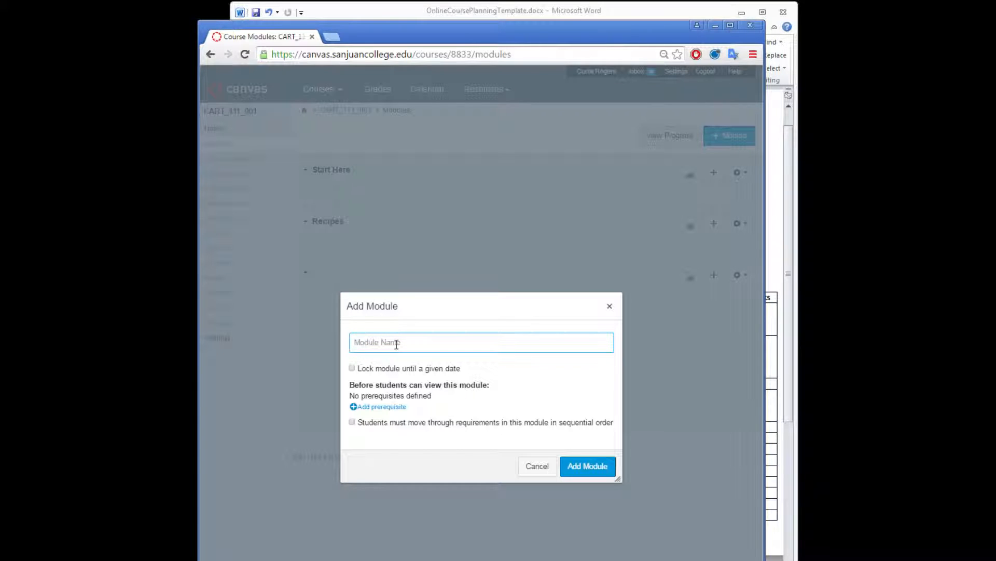
pyautogui.write('Ingredients')
pyautogui.click(581, 470)
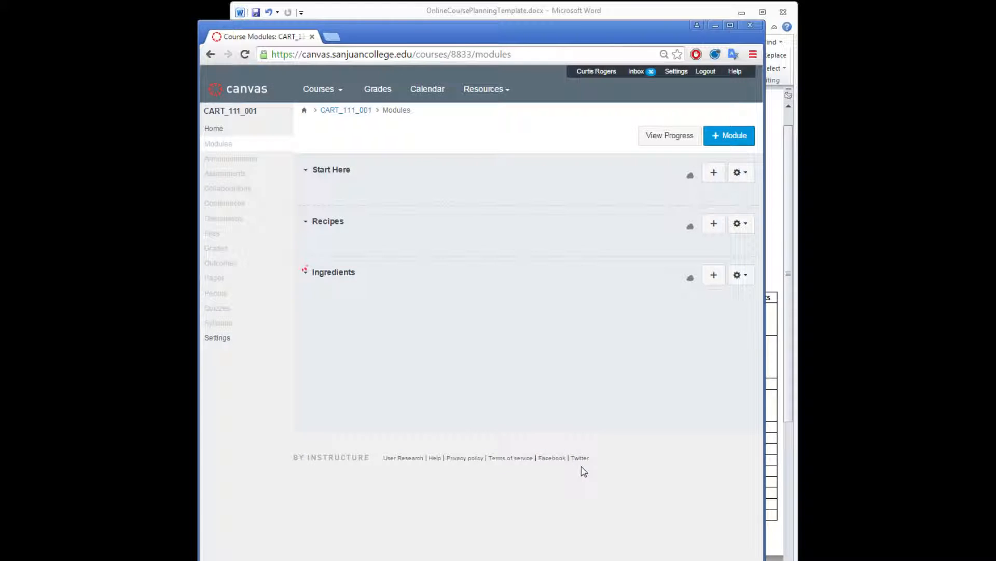
# - Add the last two course modules, named "Cooking" and "Serving"
pyautogui.click(750, 138)
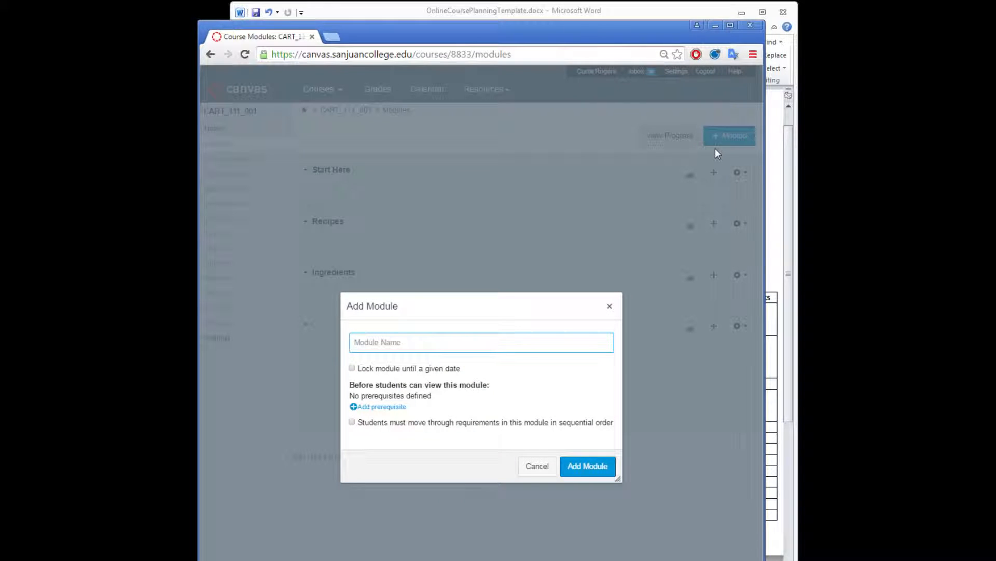
pyautogui.write('Coooking')
pyautogui.click(361, 343)
pyautogui.press('BackSpace')
pyautogui.click(585, 466)
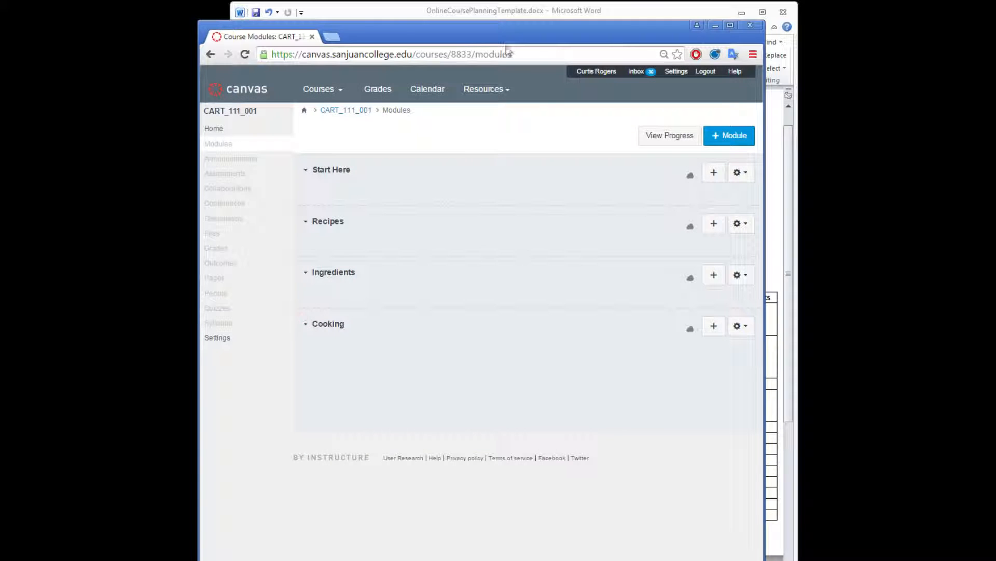
pyautogui.click(740, 137)
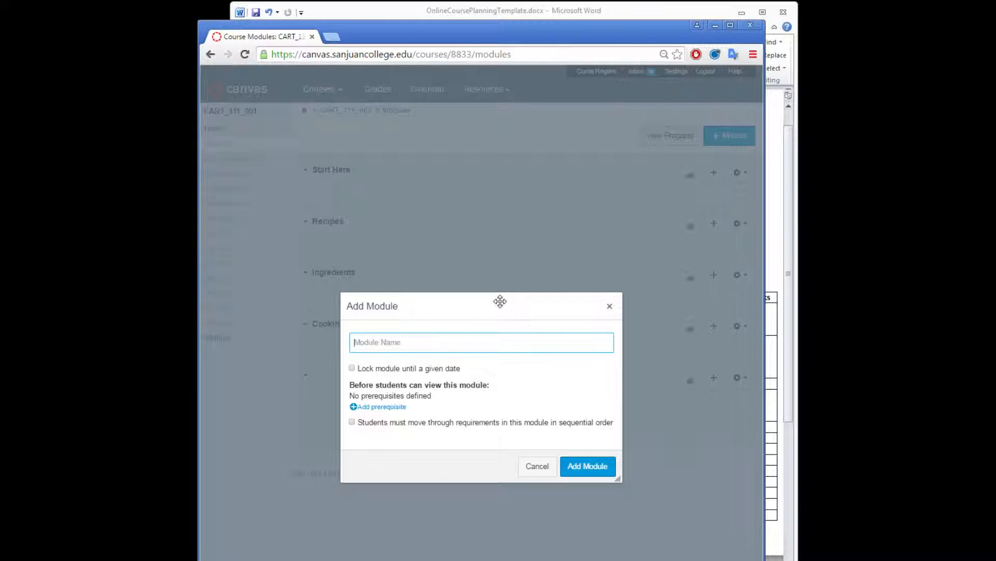
pyautogui.write('Serving')
pyautogui.click(582, 466)
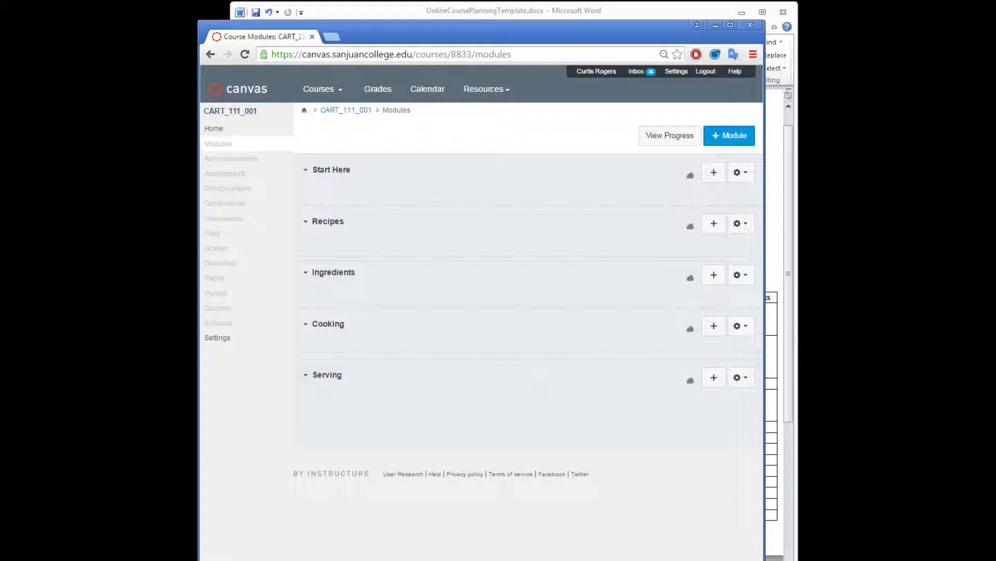
pyautogui.click(231, 175)
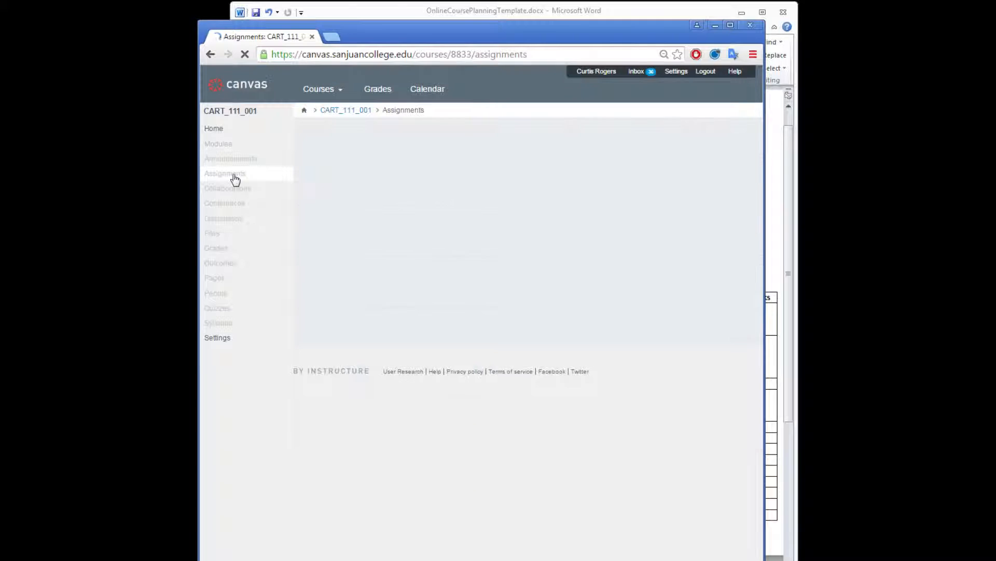
pyautogui.click(398, 13)
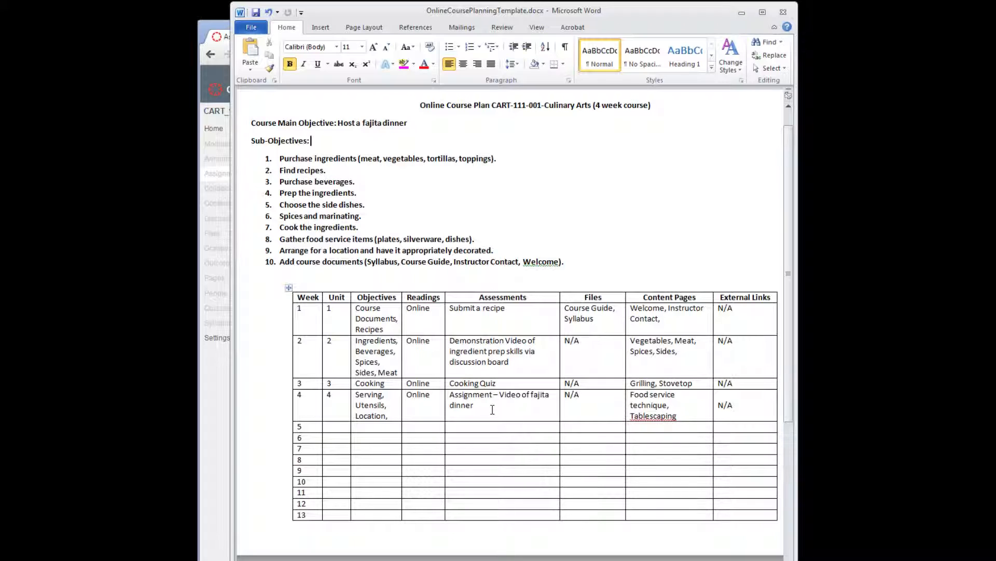
pyautogui.click(228, 400)
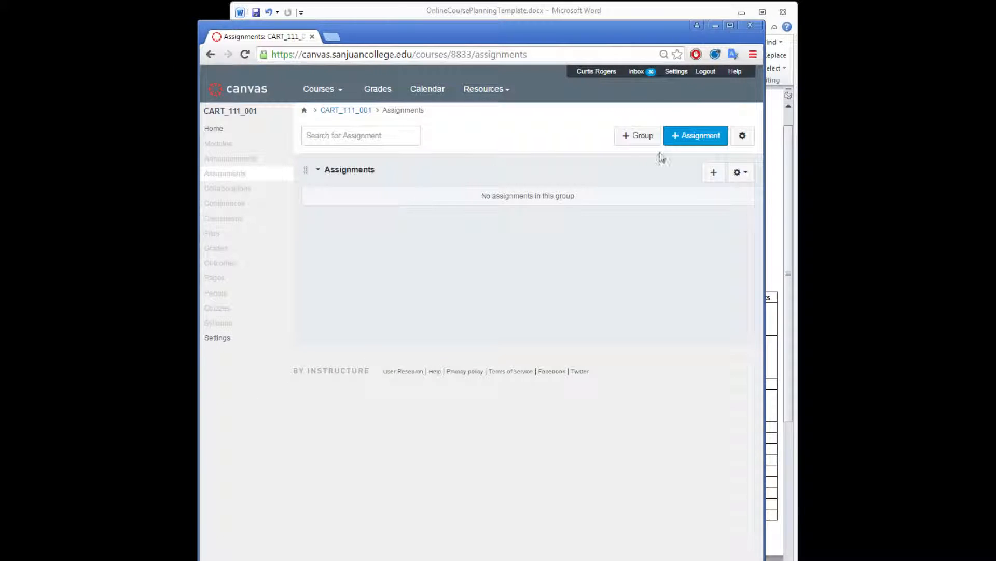
pyautogui.click(695, 135)
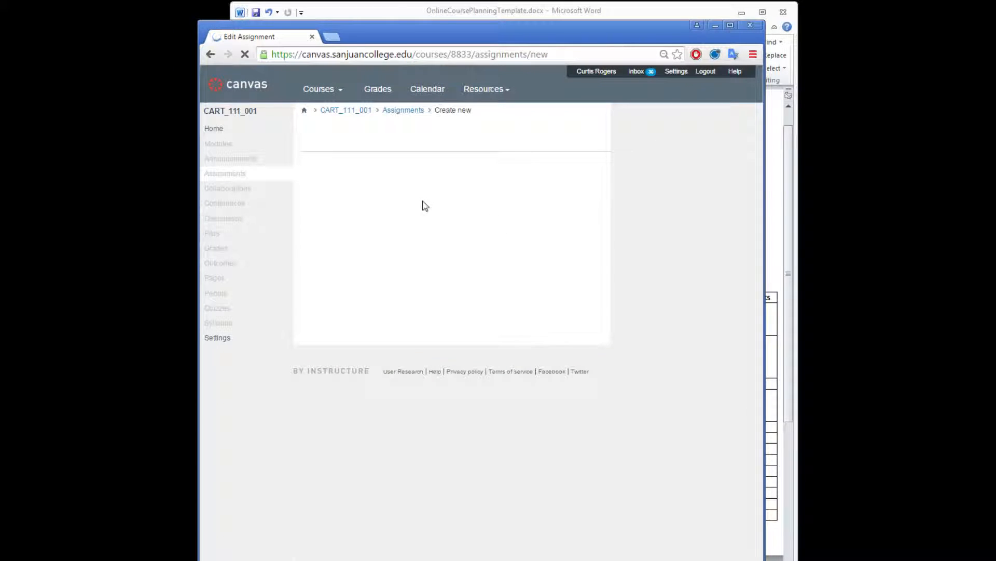
pyautogui.click(357, 179)
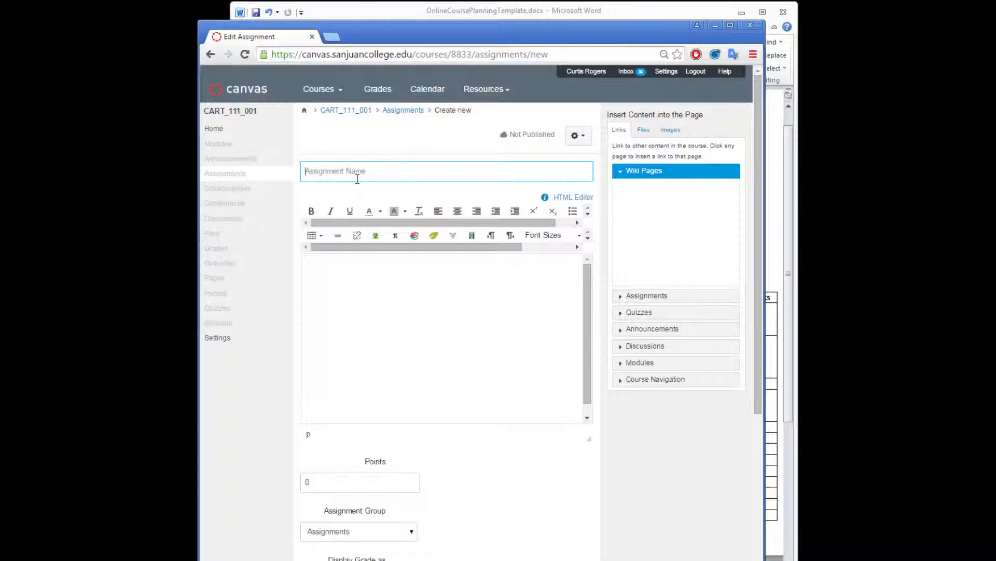
pyautogui.write('Choose a Recipe')
pyautogui.click(431, 315)
pyautogui.scroll(-10, 476, 407)
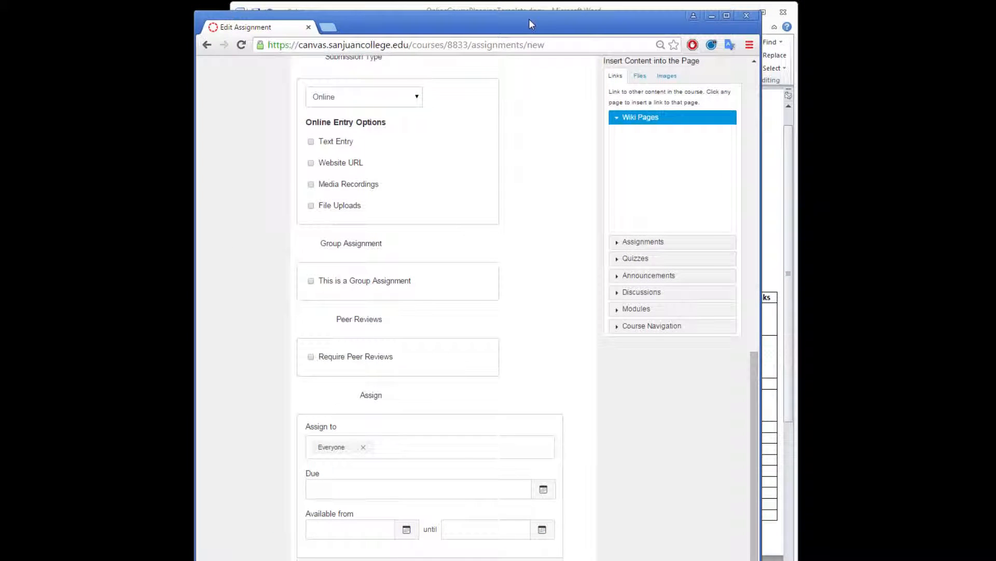
pyautogui.scroll(1, 368, 475)
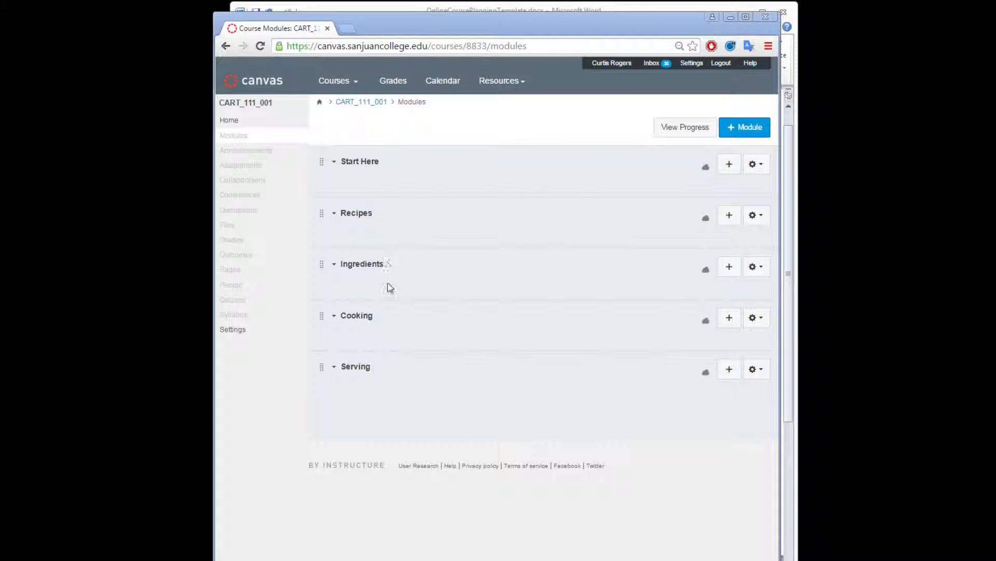
# - Check the assessments in the Word course plan, and in Canvas create and save an assignment named "Fajita Recipe"
pyautogui.click(420, 7)
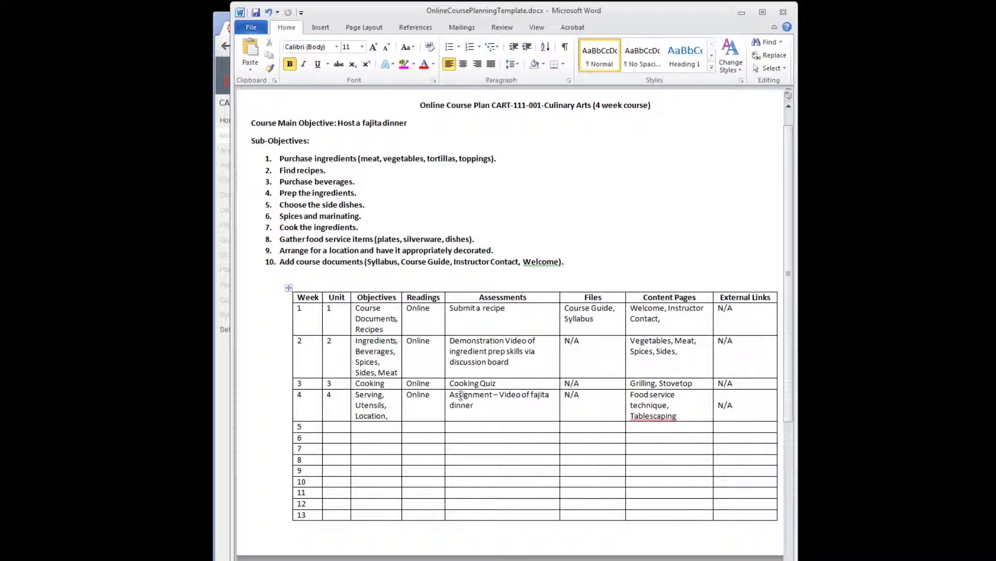
pyautogui.click(223, 383)
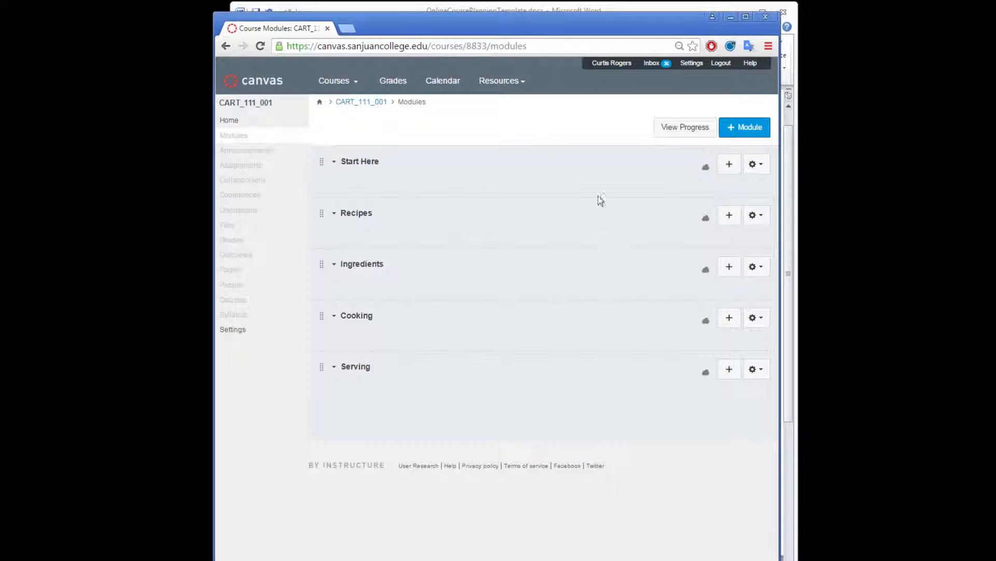
pyautogui.click(248, 170)
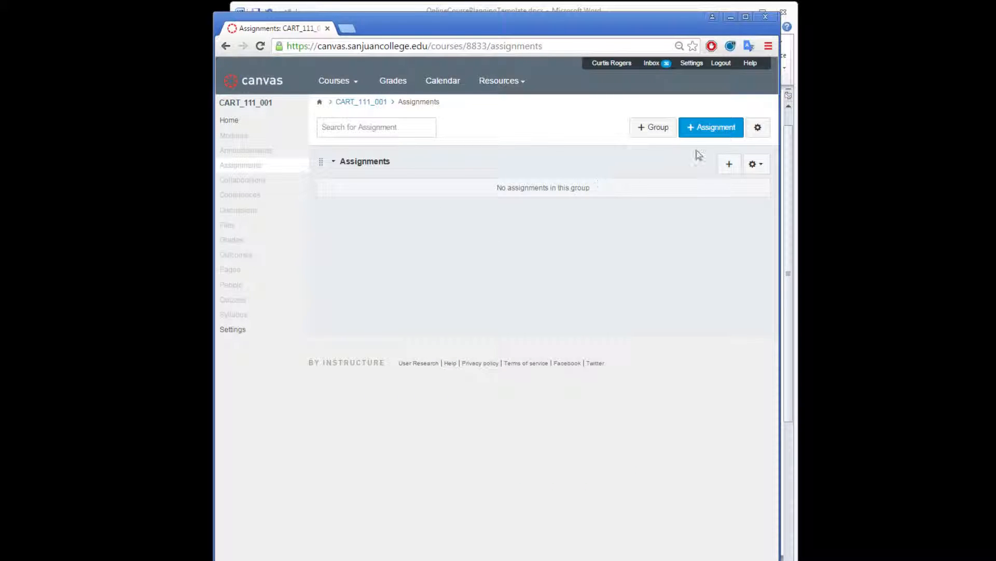
pyautogui.click(697, 131)
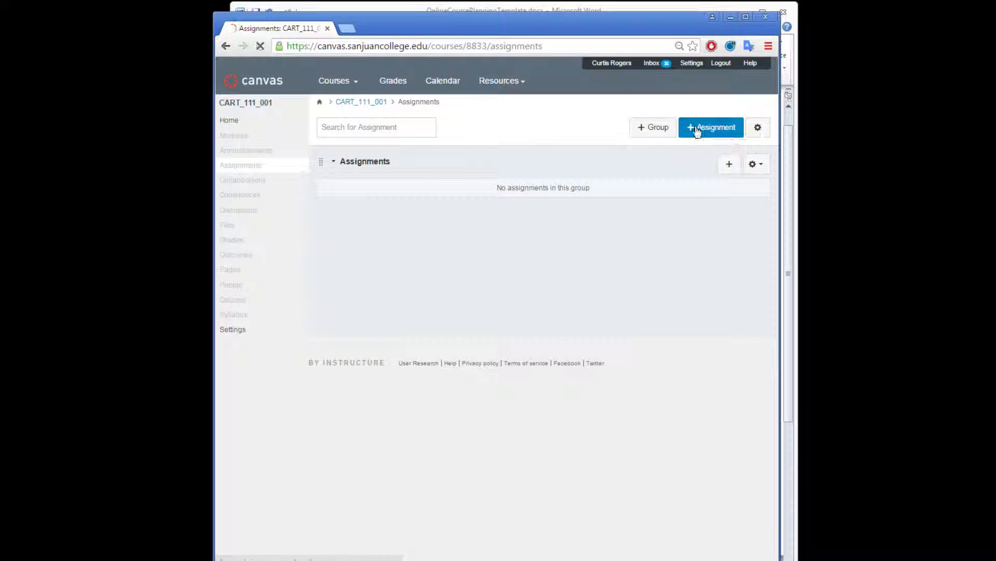
pyautogui.click(386, 162)
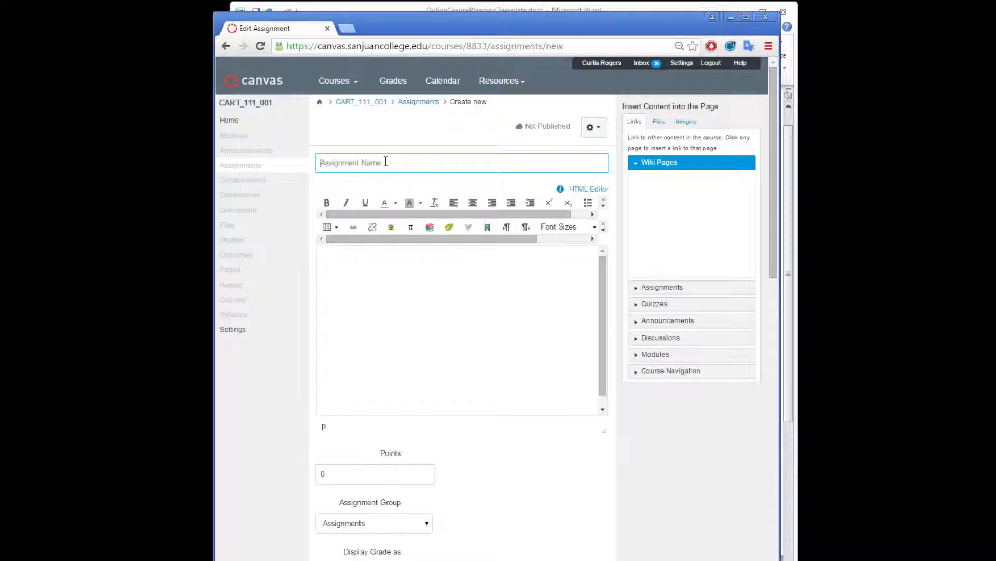
pyautogui.write('Fajita Recipe')
pyautogui.click(572, 454)
pyautogui.scroll(-10, 572, 455)
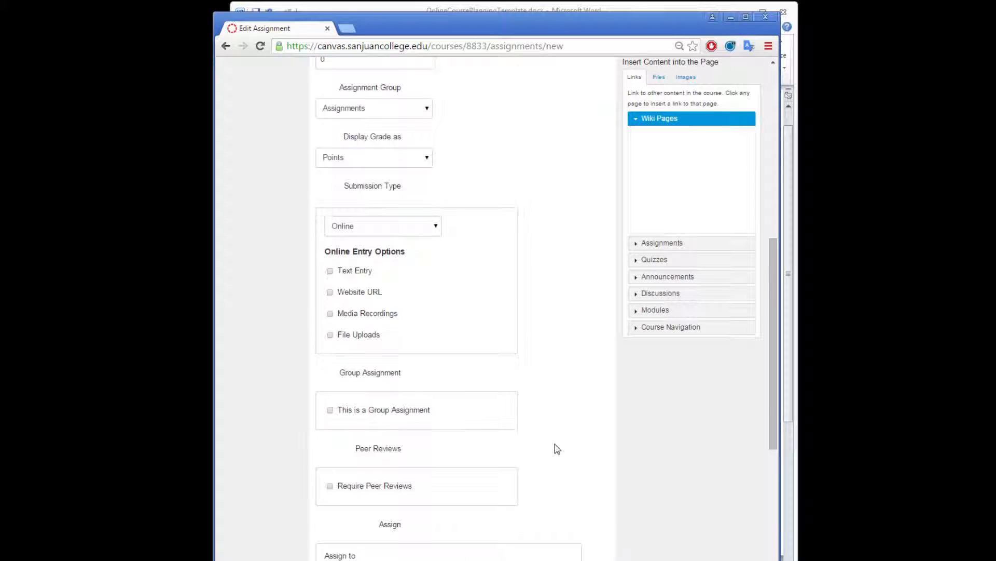
pyautogui.scroll(5, 451, 151)
pyautogui.scroll(-5, 451, 193)
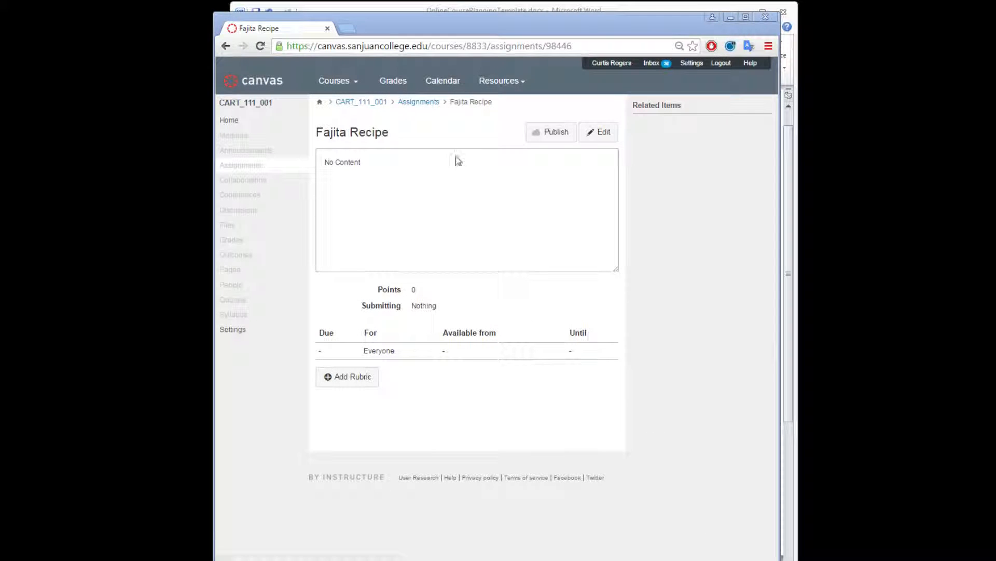
# - Check the assessments in the Word course plan, and in Canvas create and save an assignment named "Video of Fajita Dinner"
pyautogui.click(252, 166)
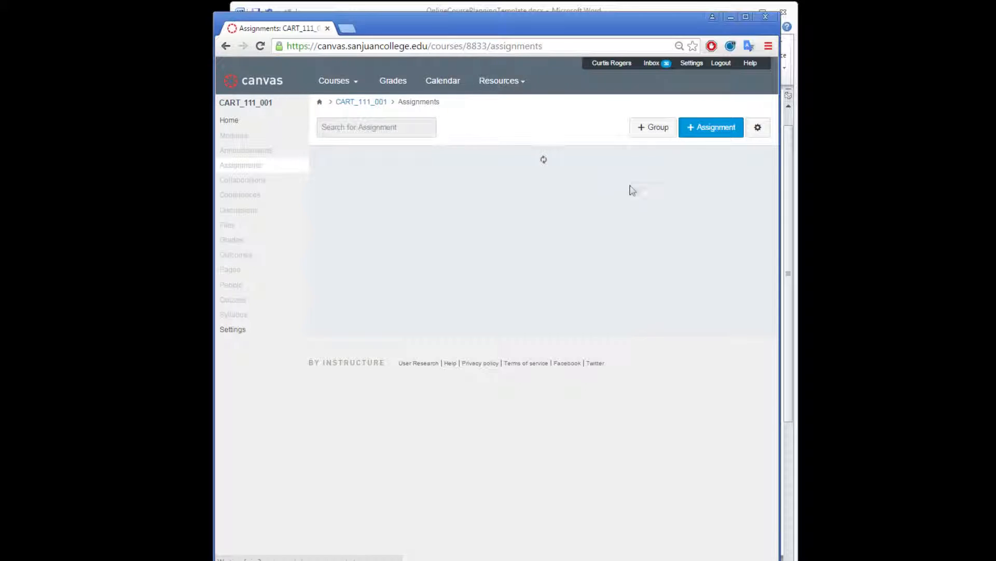
pyautogui.click(700, 136)
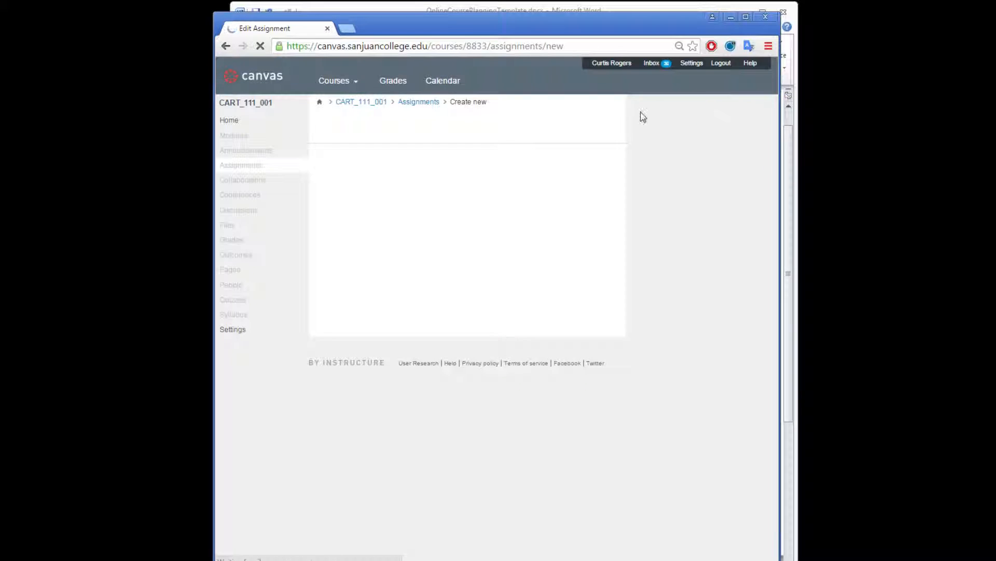
pyautogui.click(555, 9)
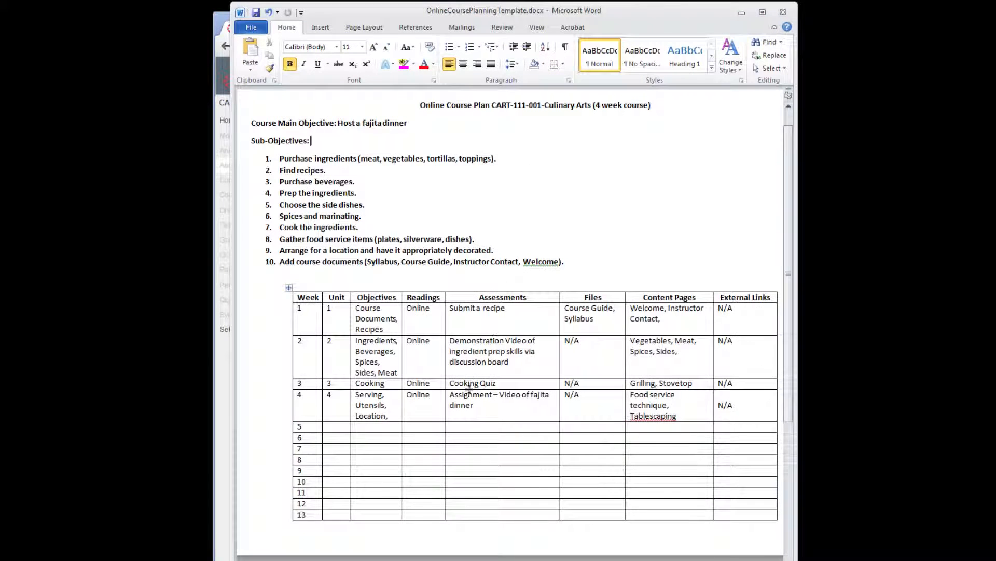
pyautogui.click(218, 28)
pyautogui.click(402, 162)
pyautogui.write('Mideo of Fajita Dinner')
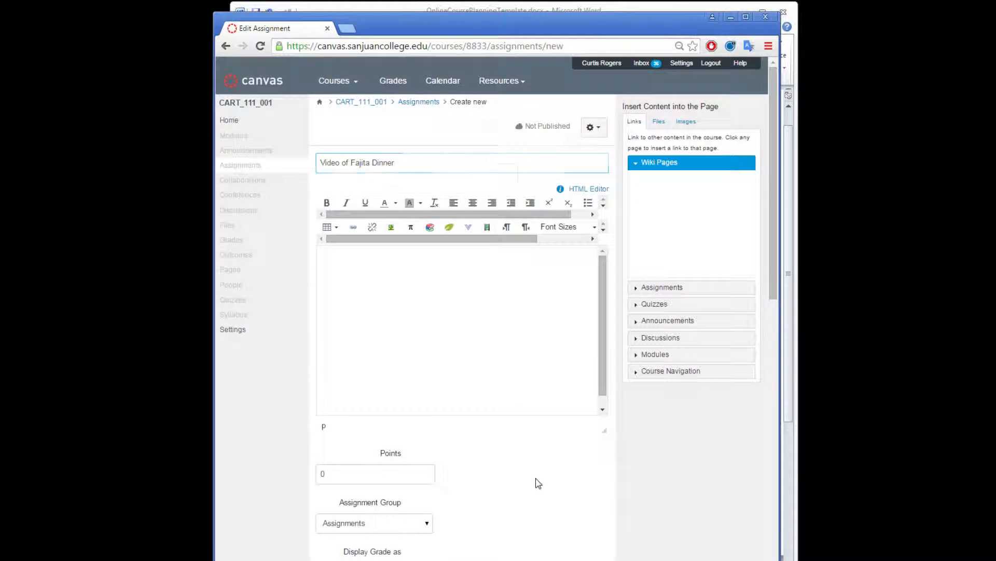
pyautogui.scroll(-10, 534, 482)
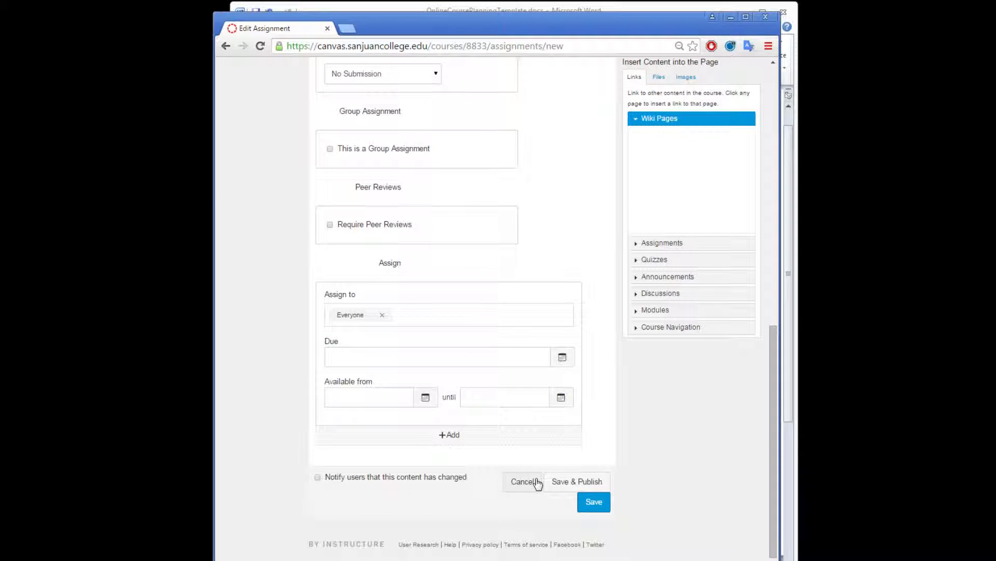
pyautogui.click(581, 503)
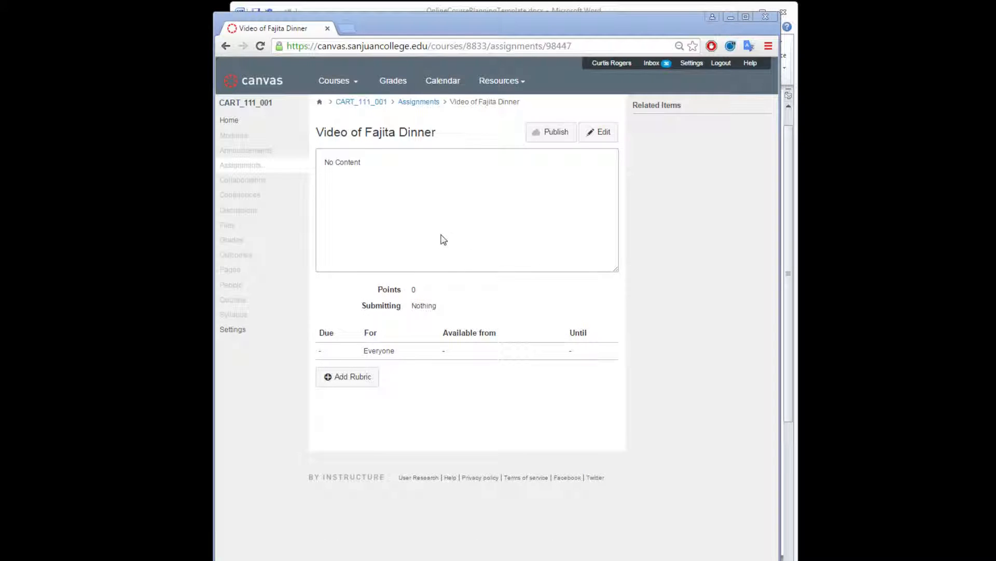
# - Consult the week 2 assessment in the Word plan, and in Canvas create and save a discussion titled "Ingredient Prep Skills"
pyautogui.click(383, 12)
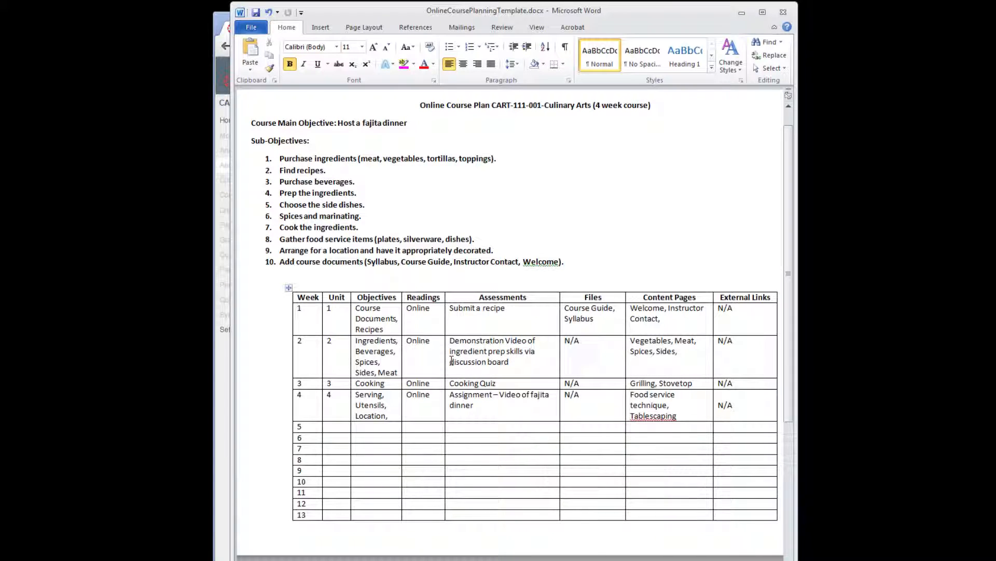
pyautogui.click(226, 375)
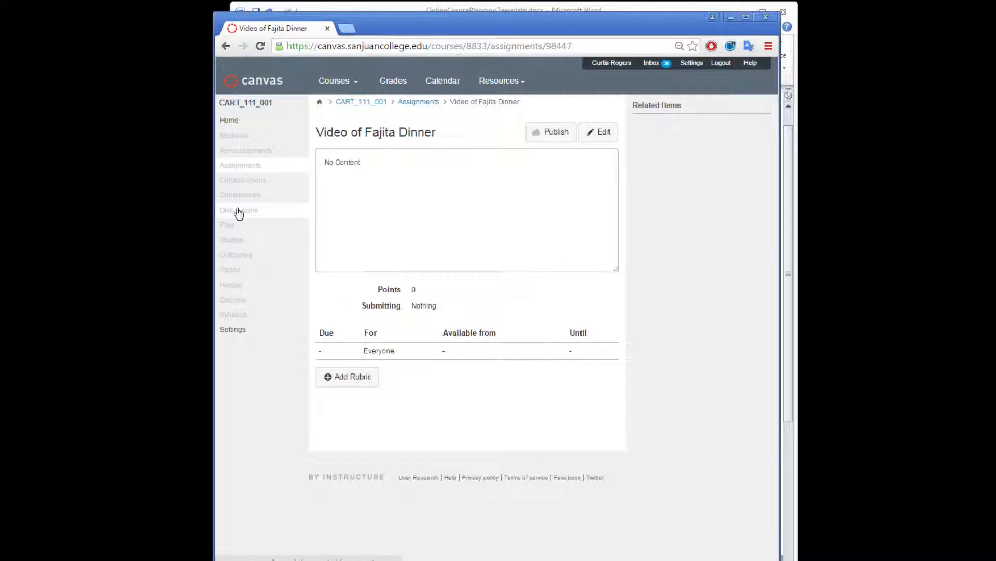
pyautogui.click(240, 214)
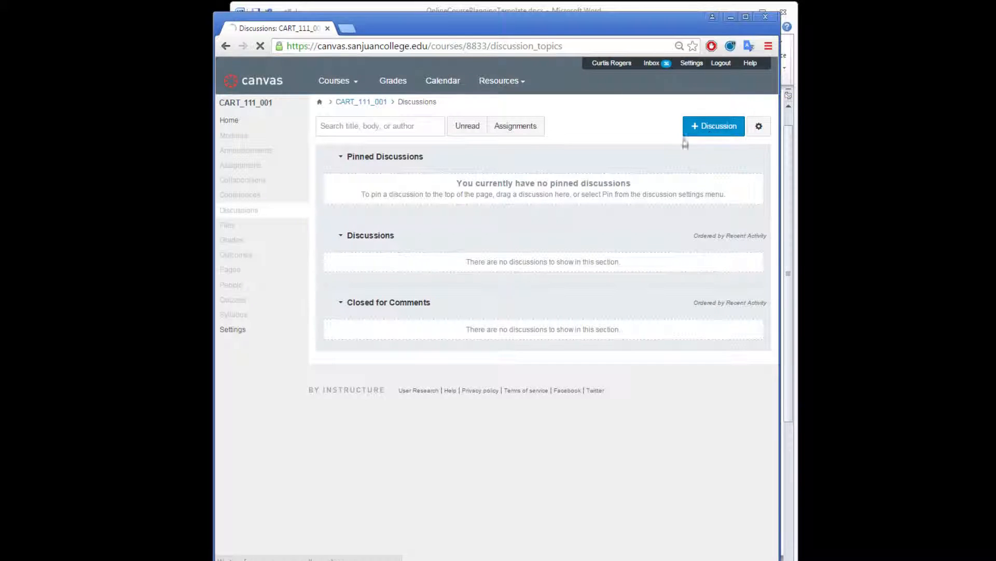
pyautogui.click(691, 125)
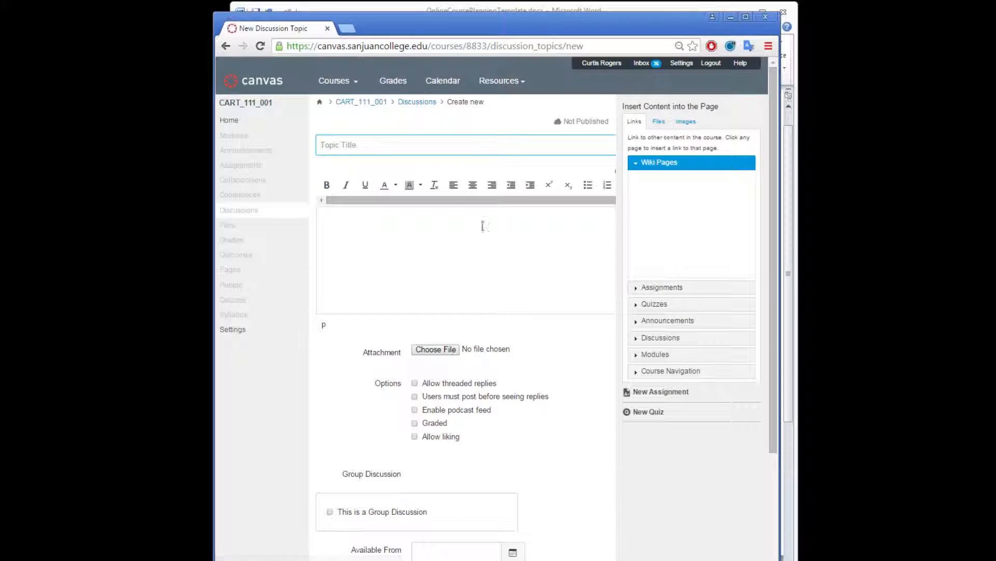
pyautogui.write('Ingredient Prep Skills')
pyautogui.scroll(-3, 493, 259)
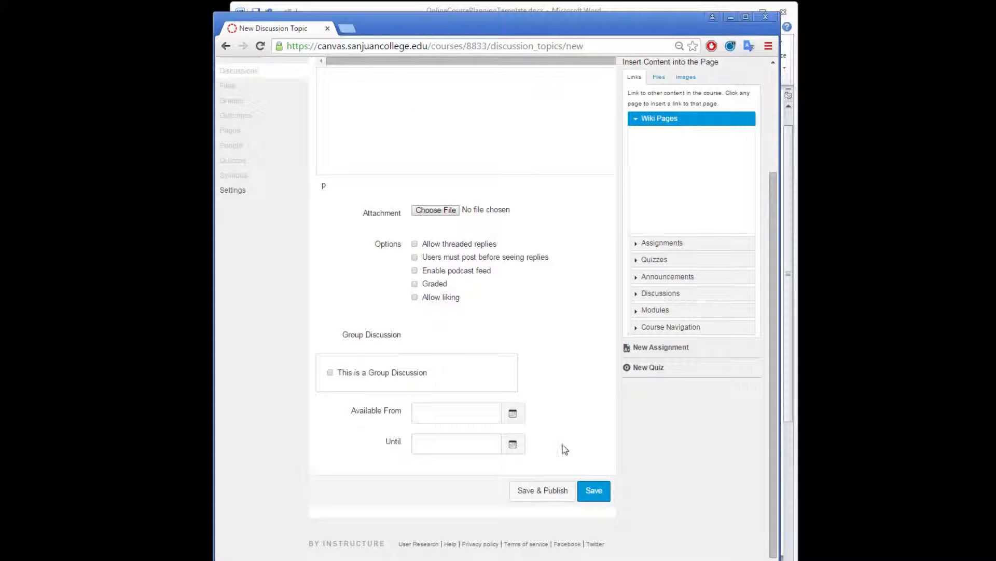
pyautogui.click(595, 491)
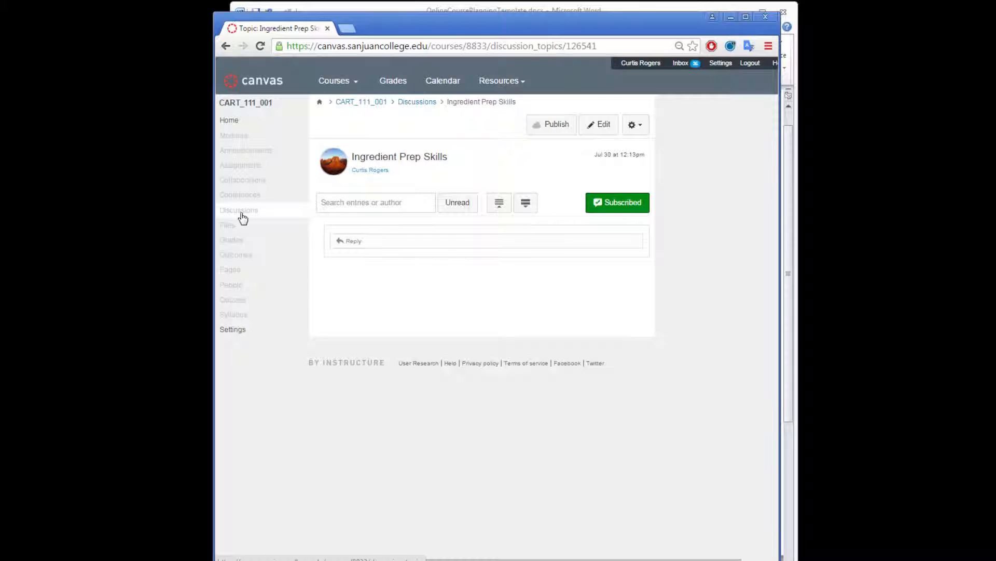
# - Check the week 3 assessment in the Word plan, and in Canvas create and save a quiz named "Cooking Quiz"
pyautogui.click(228, 301)
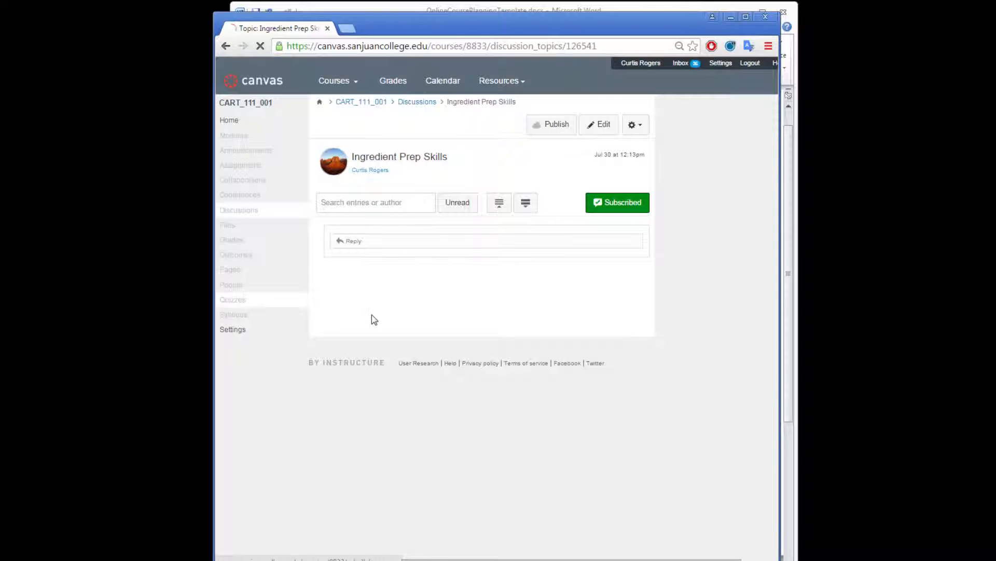
pyautogui.click(484, 13)
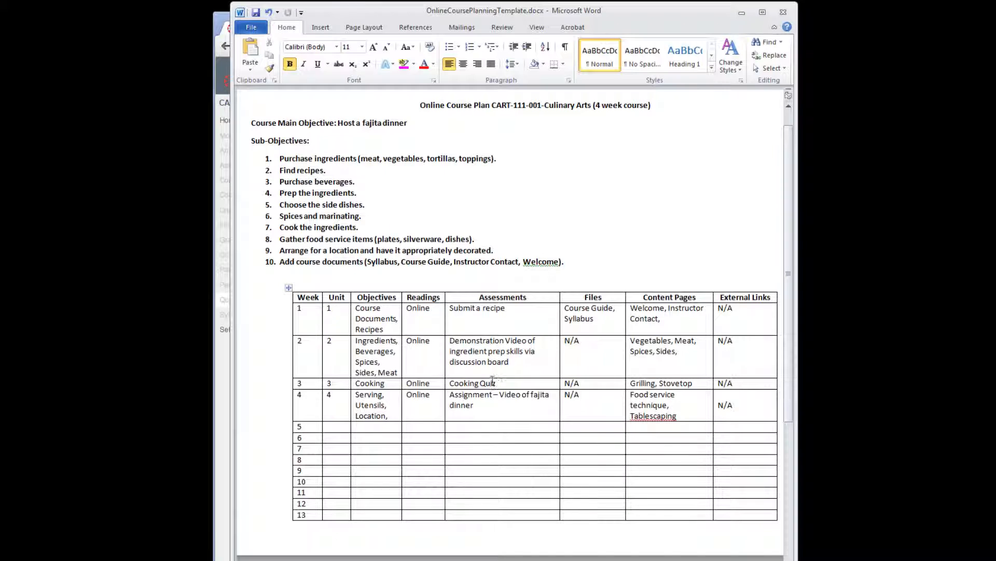
pyautogui.click(220, 22)
pyautogui.click(501, 241)
pyautogui.click(713, 130)
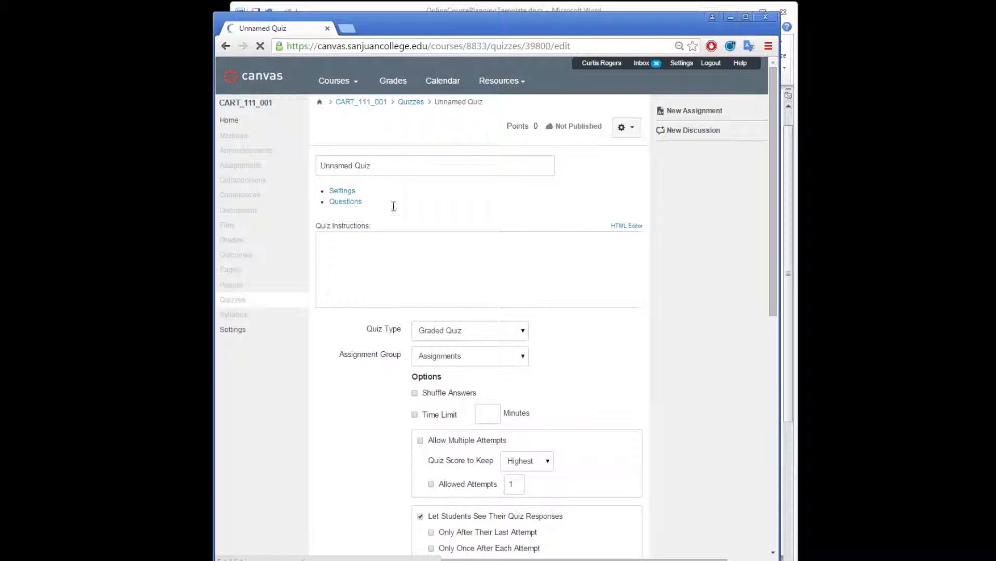
pyautogui.doubleClick(353, 165)
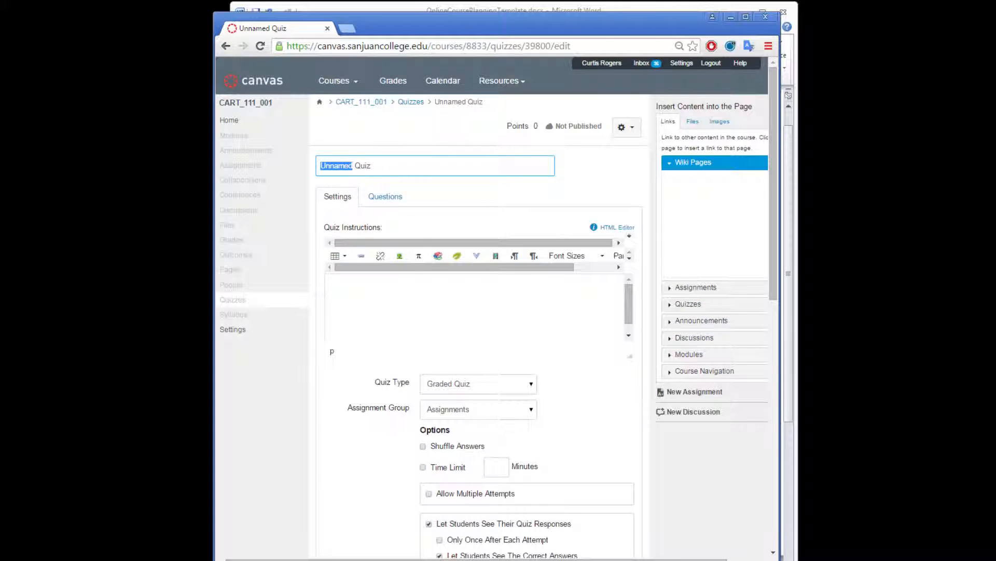
pyautogui.write('Cooking')
pyautogui.scroll(-6, 615, 422)
pyautogui.scroll(-3, 618, 427)
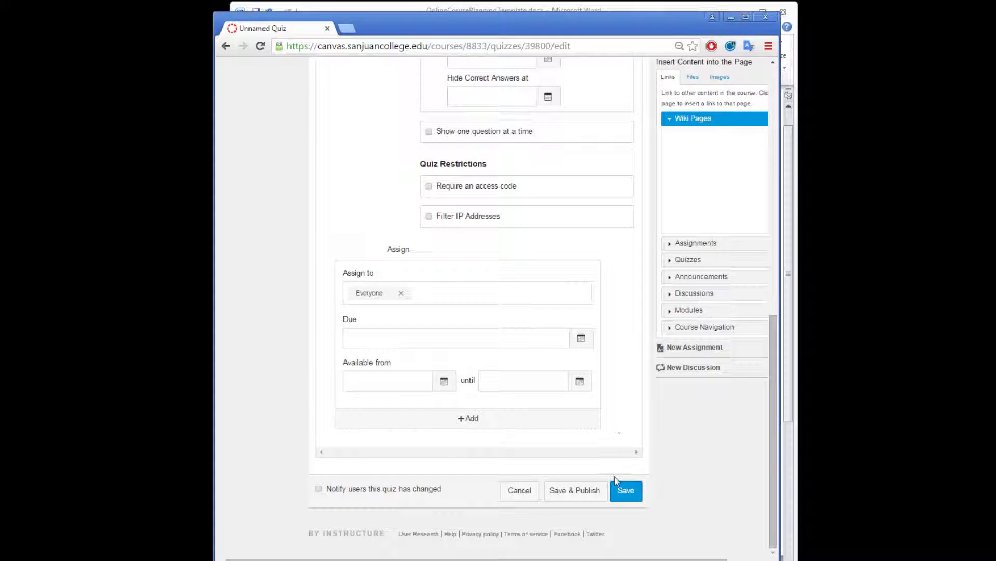
pyautogui.click(615, 493)
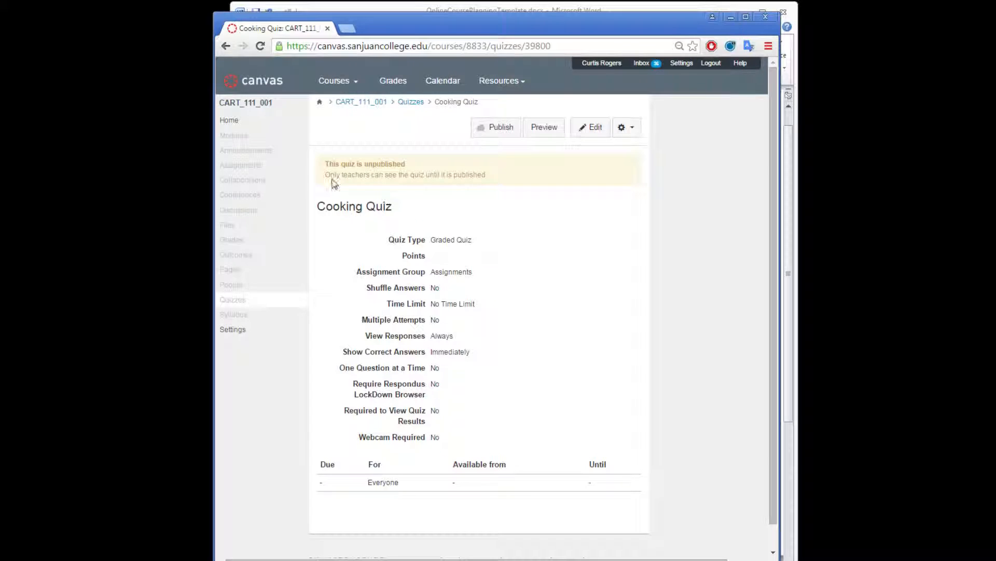
# - Consult the content pages listed in the Word plan, and in Canvas create and save a page titled "Welcome"
pyautogui.click(401, 7)
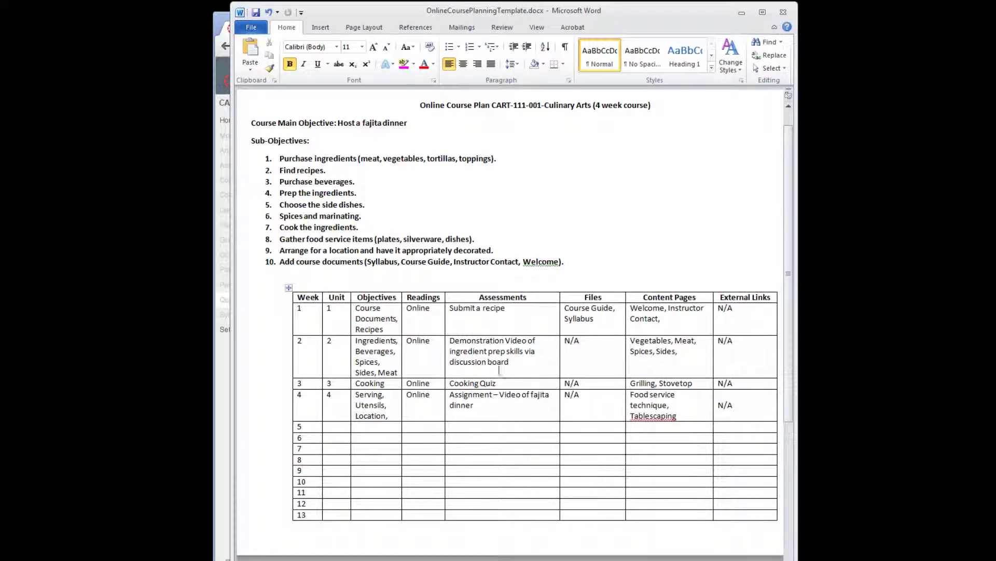
pyautogui.click(222, 524)
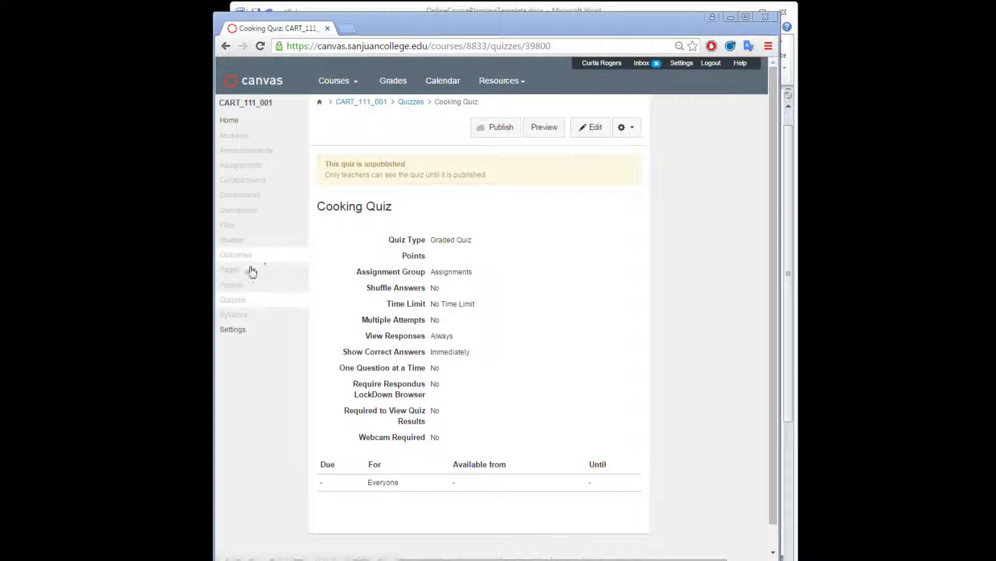
pyautogui.click(235, 272)
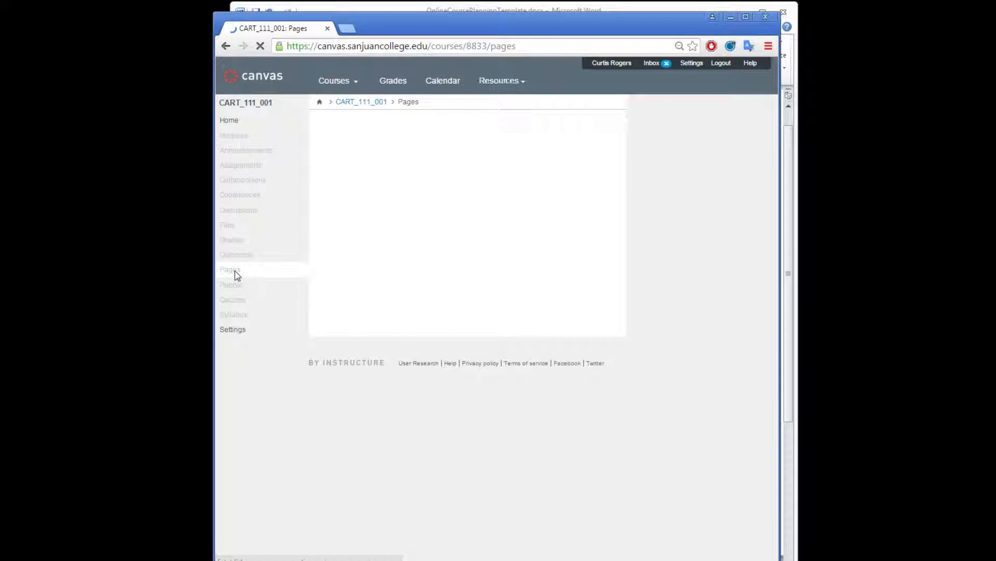
pyautogui.click(410, 7)
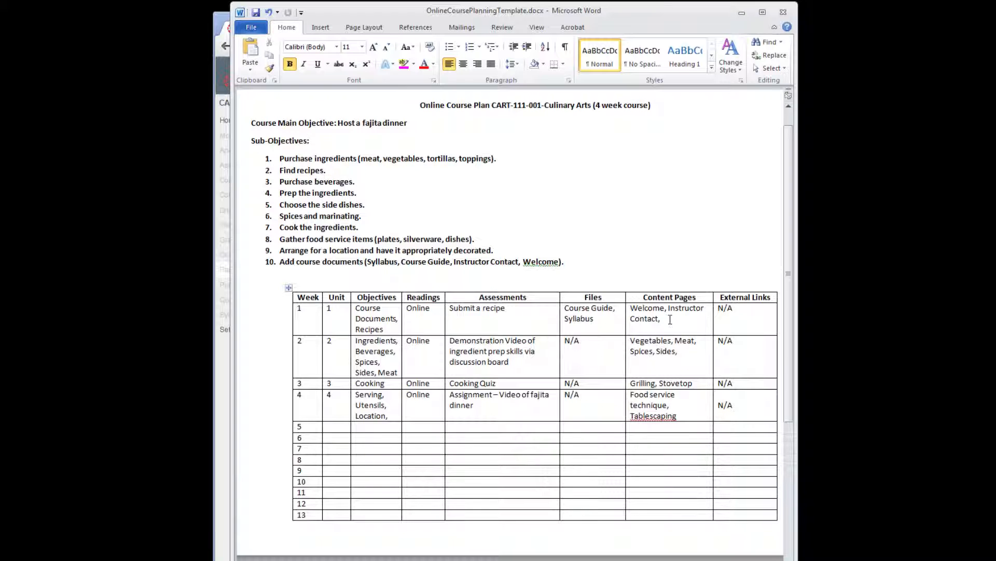
pyautogui.click(226, 519)
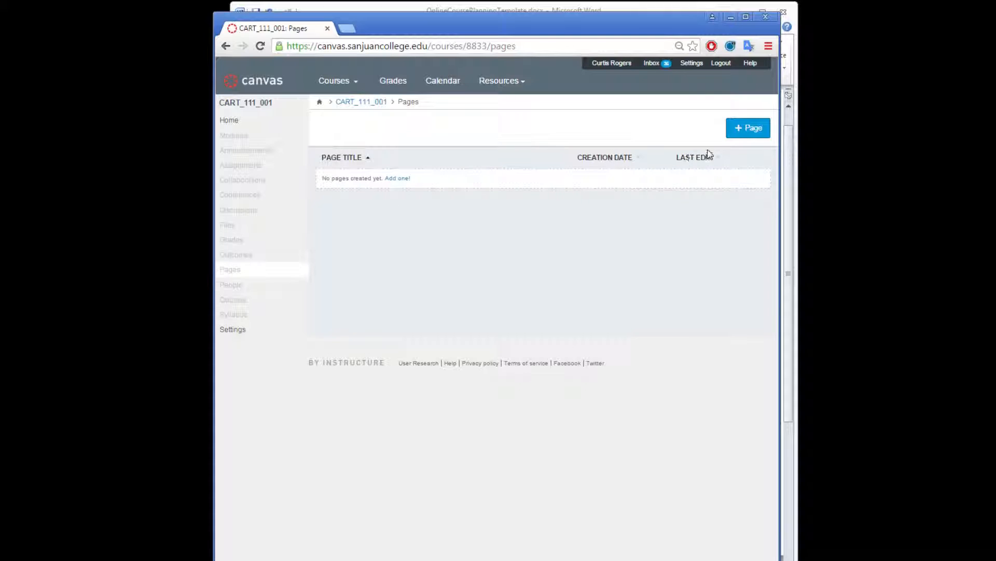
pyautogui.click(749, 128)
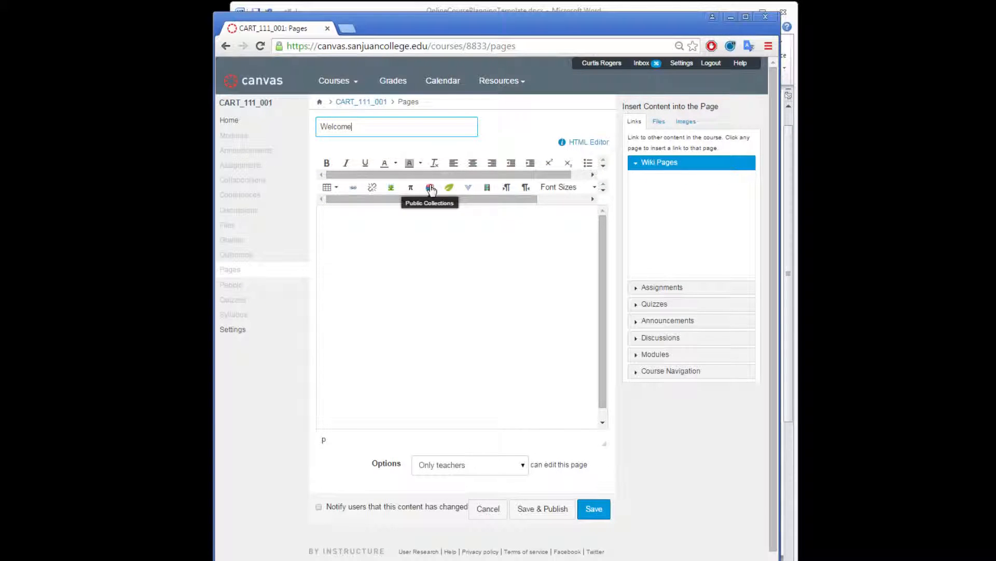
pyautogui.click(589, 511)
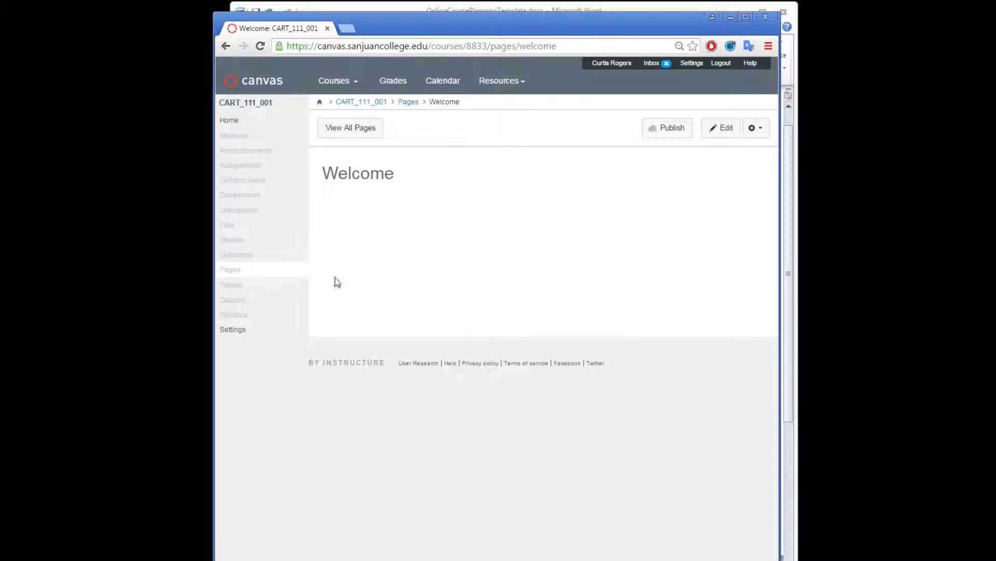
# - Create and save another course page titled "Instructor Contact"
pyautogui.click(229, 271)
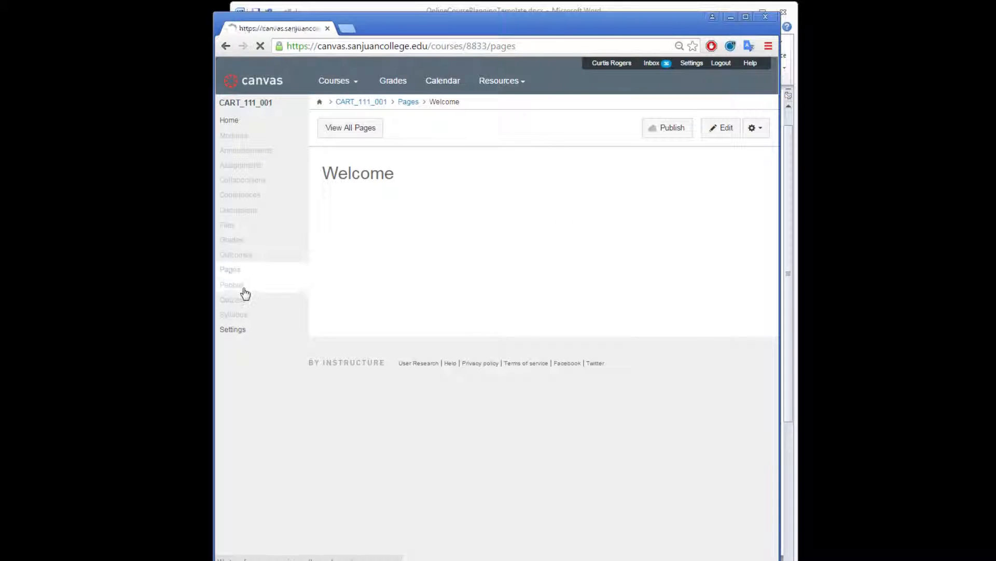
pyautogui.click(747, 130)
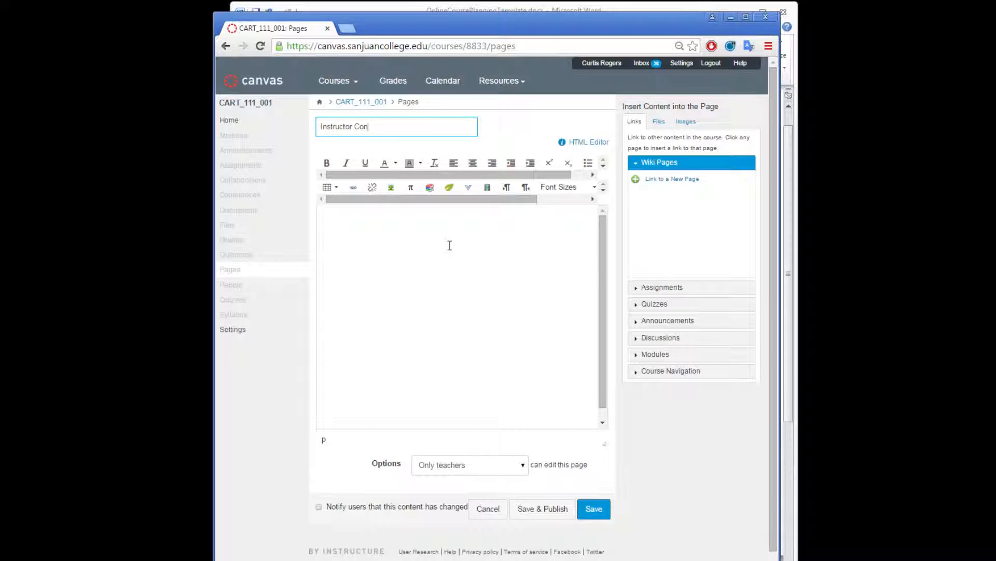
pyautogui.click(601, 502)
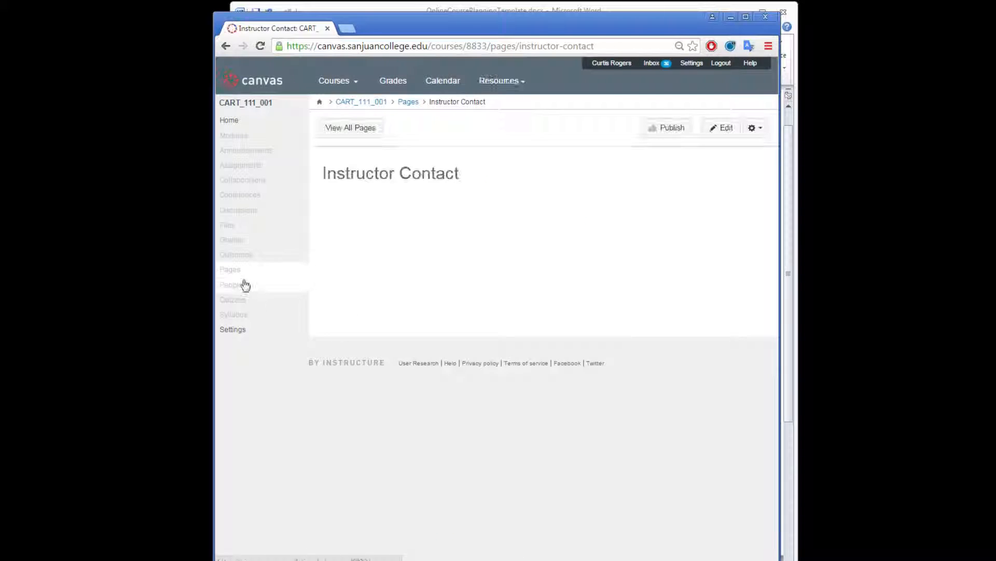
# - Check the remaining content pages in the Word plan, and in Canvas publish the Instructor Contact, Start Here and Welcome pages
pyautogui.click(230, 270)
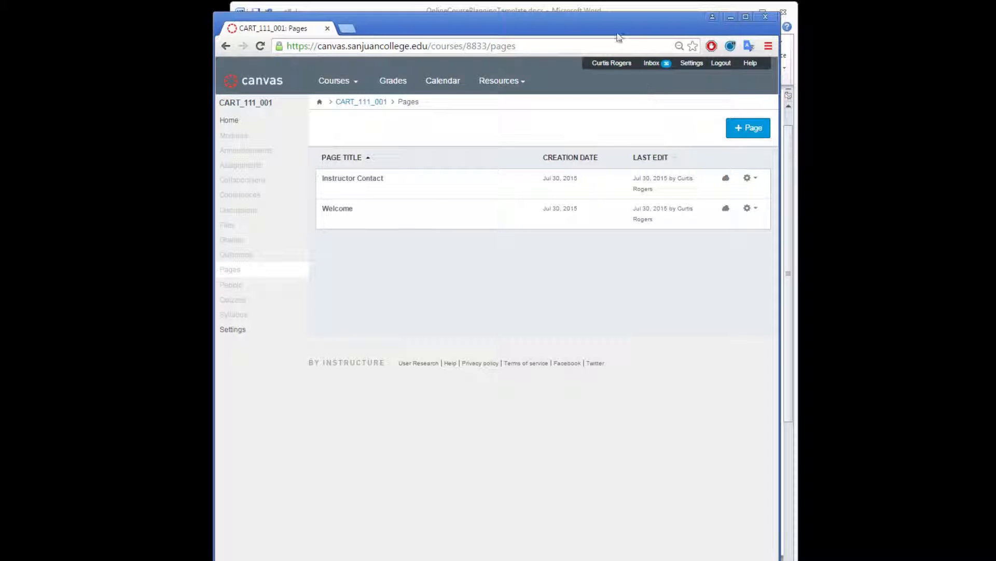
pyautogui.click(603, 12)
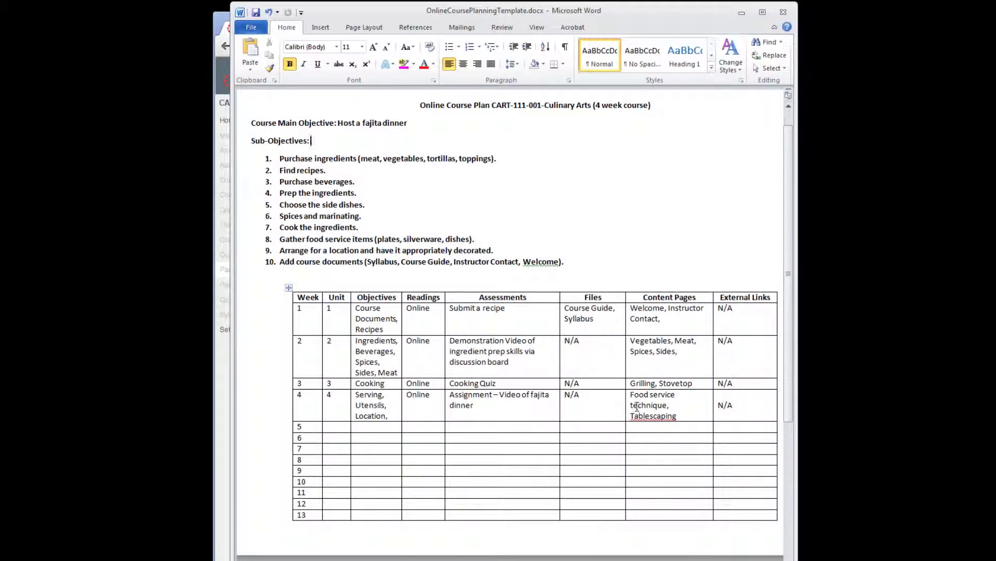
pyautogui.hotkey('alt', 'Tab')
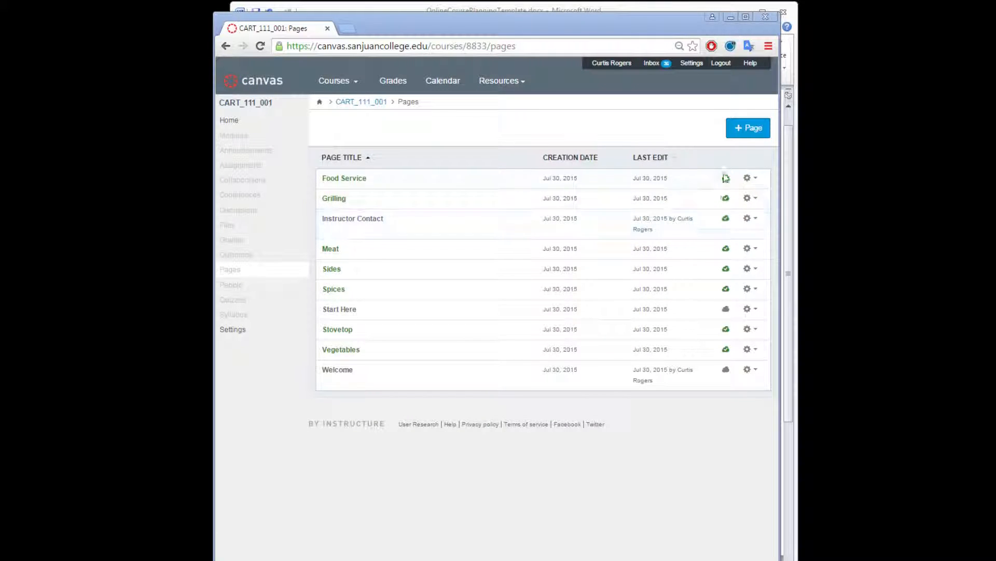
pyautogui.click(726, 222)
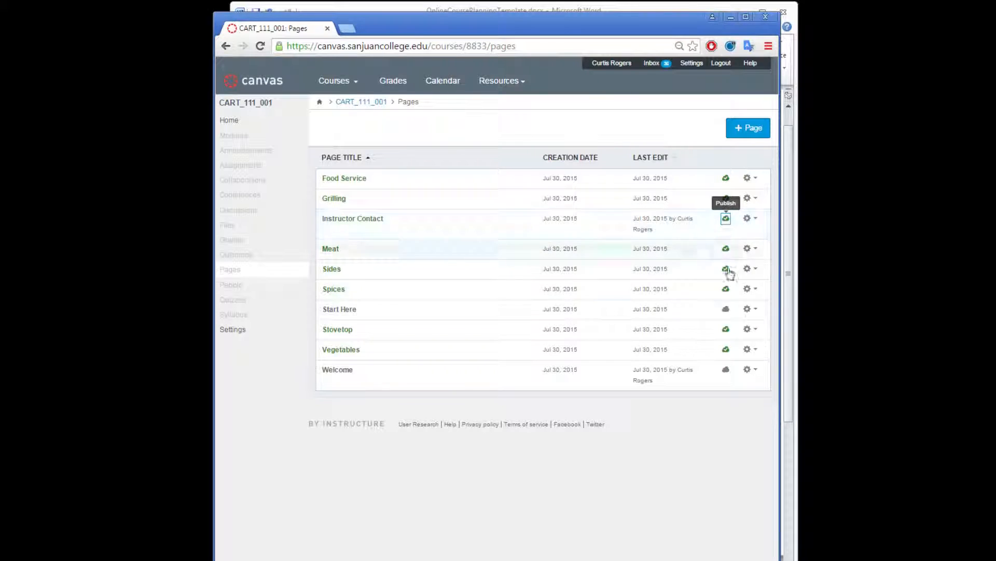
pyautogui.click(726, 310)
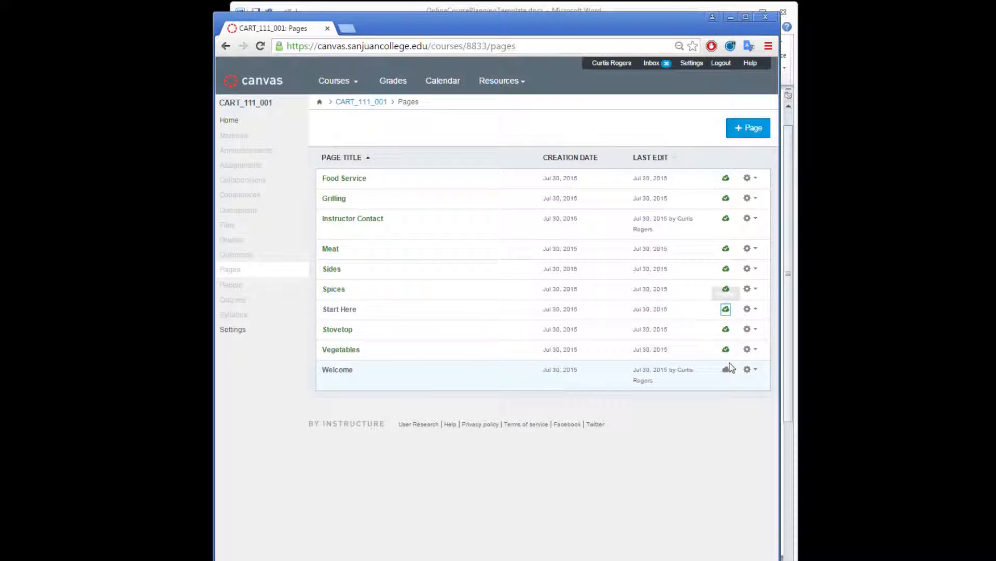
pyautogui.click(726, 380)
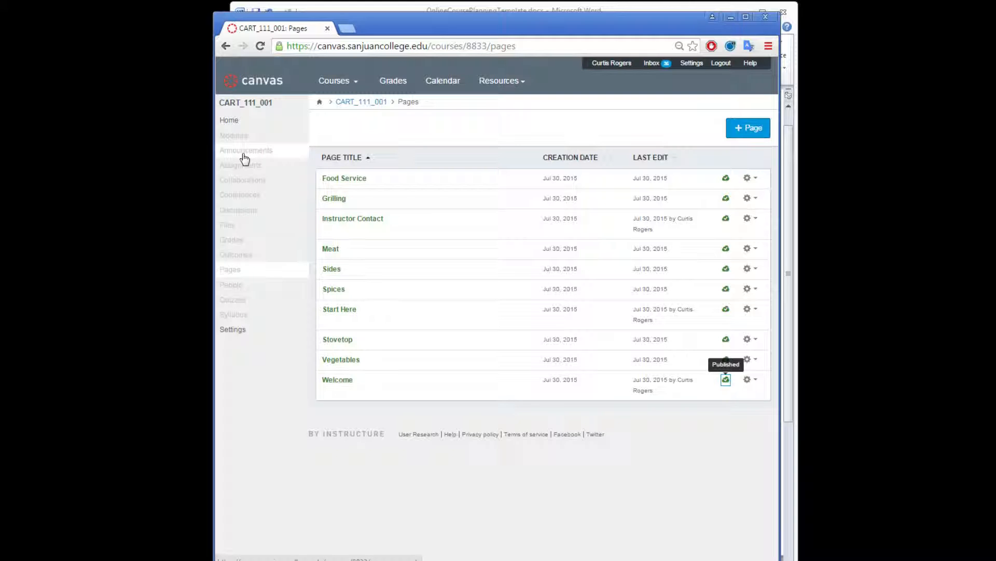
# - Add a new content page named "Start Here Overview" to the Start Here module
pyautogui.click(234, 136)
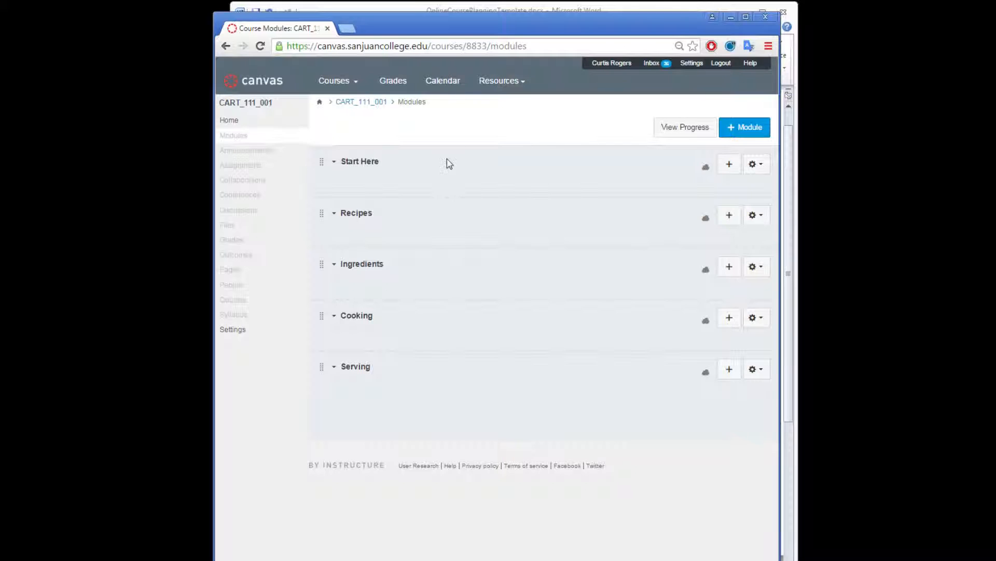
pyautogui.click(729, 165)
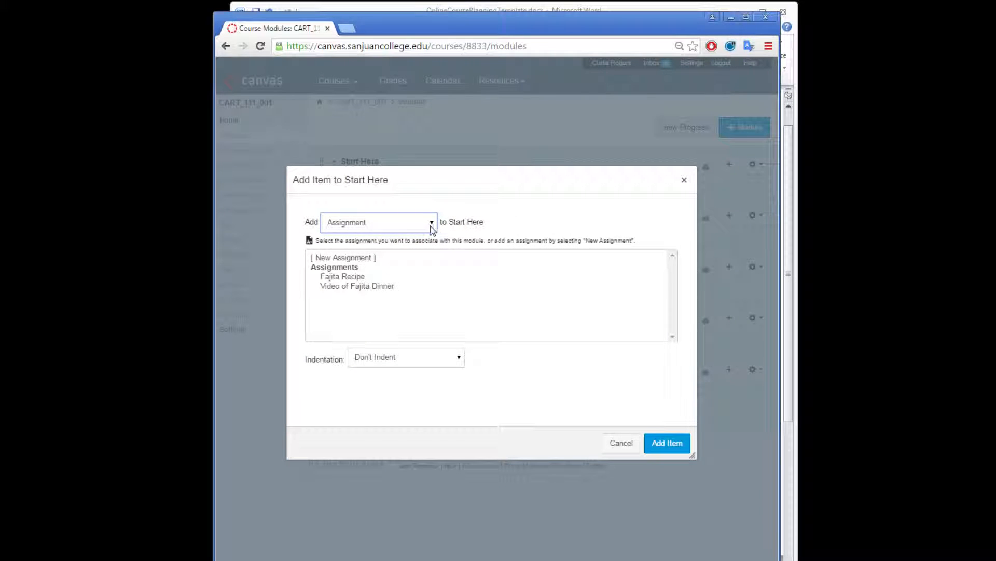
pyautogui.click(398, 227)
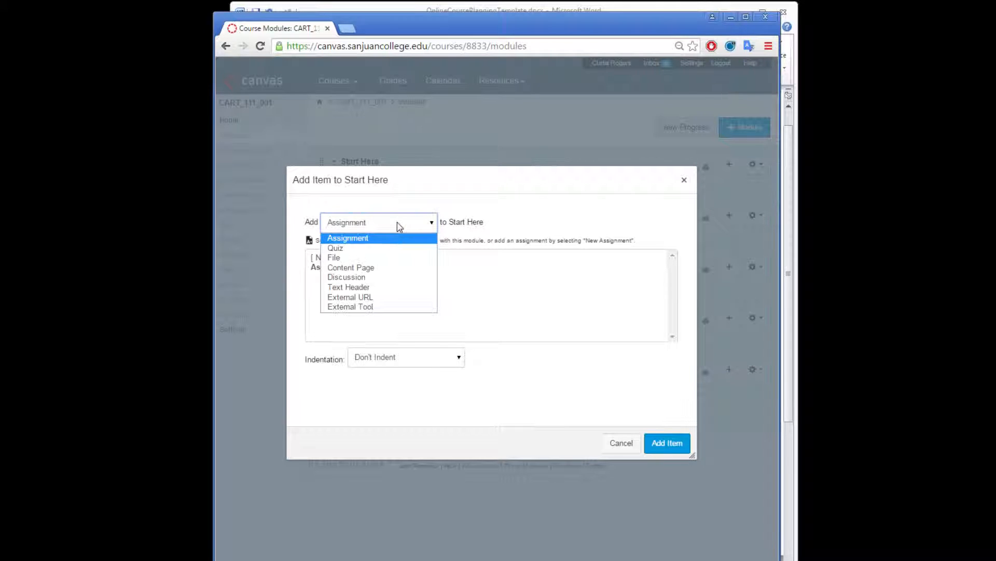
pyautogui.click(391, 271)
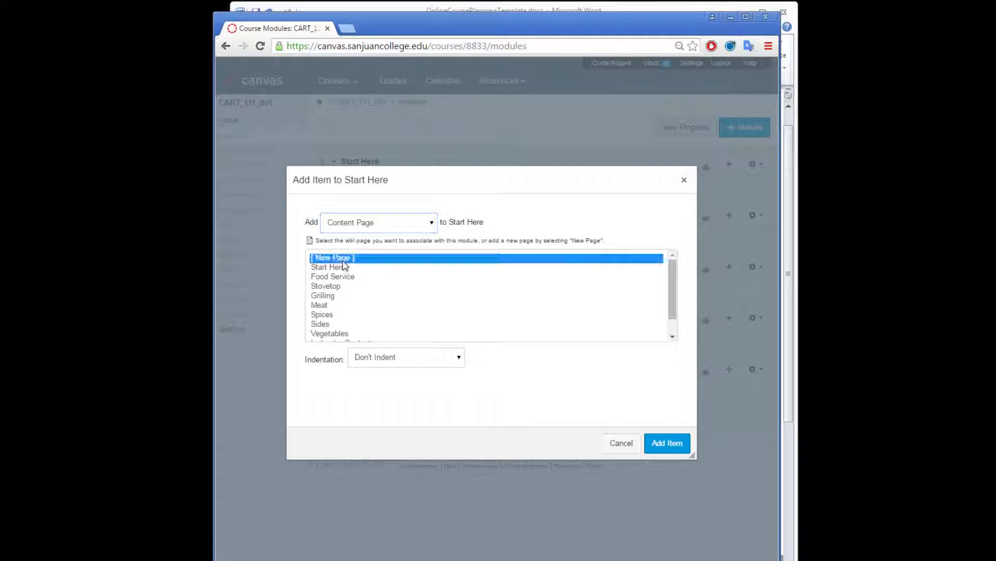
pyautogui.click(343, 260)
pyautogui.click(386, 354)
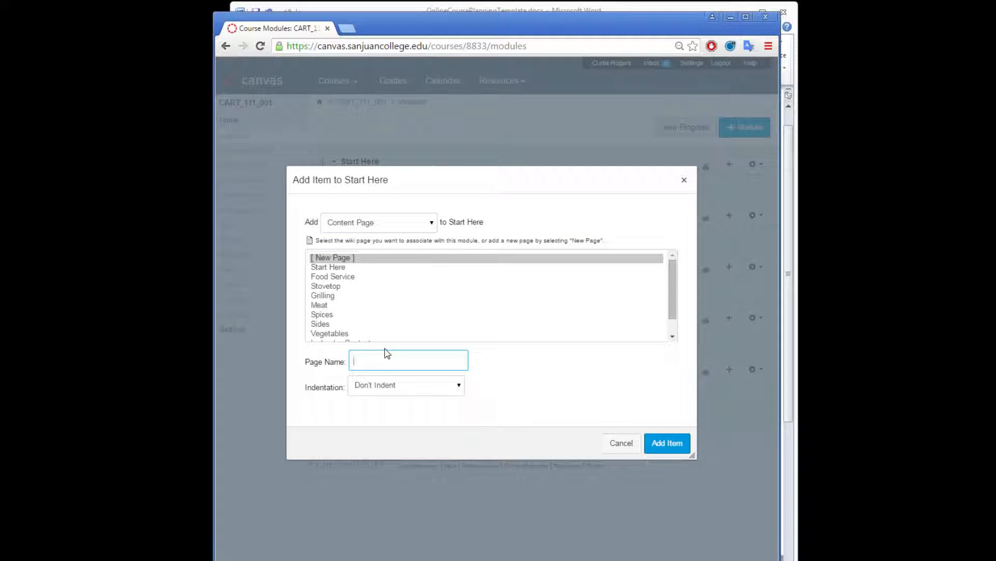
pyautogui.write('Start Here Overview')
pyautogui.click(676, 442)
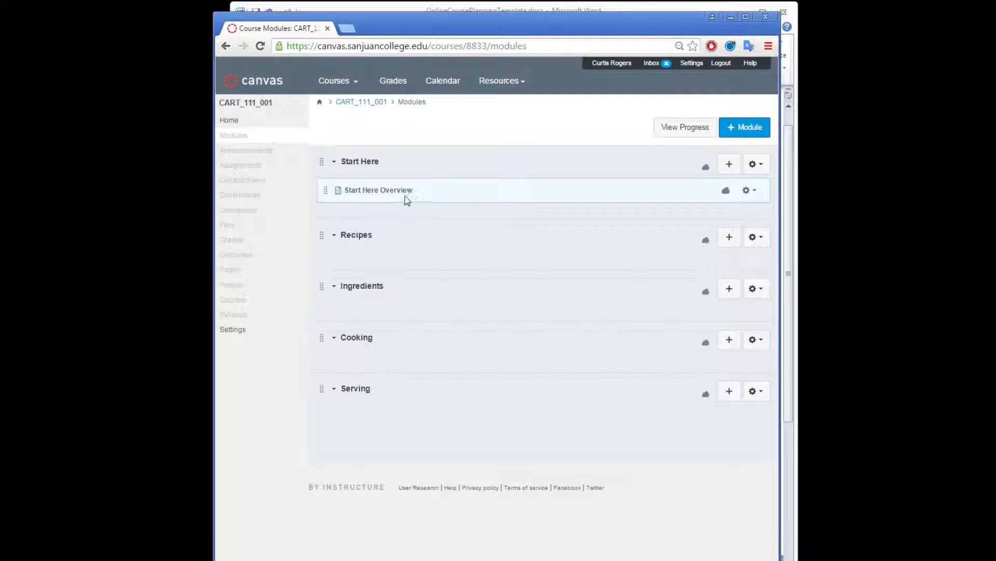
# - Open the Start Here Overview page for editing and enter the greeting "Welcome students!" in its body
pyautogui.click(373, 192)
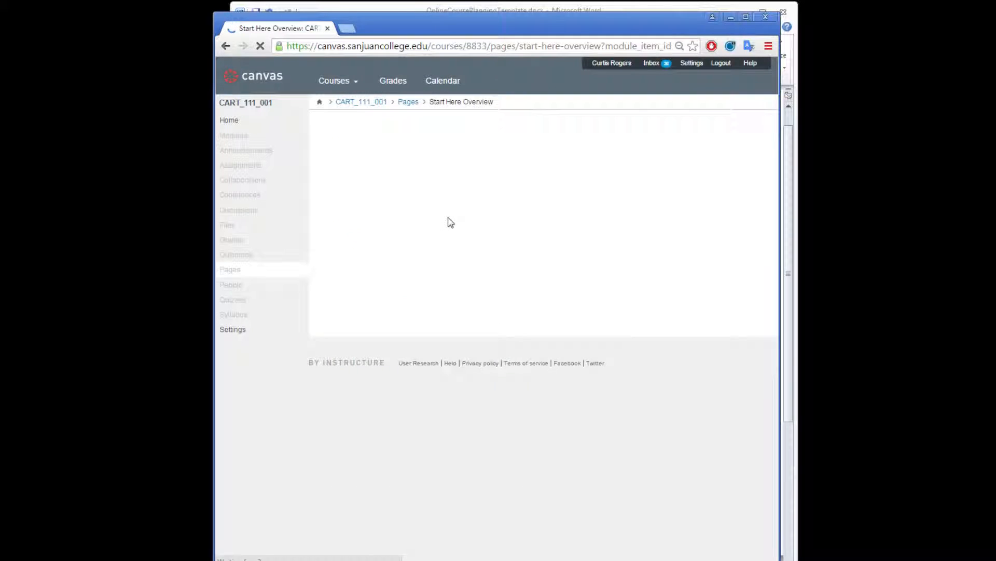
pyautogui.click(726, 128)
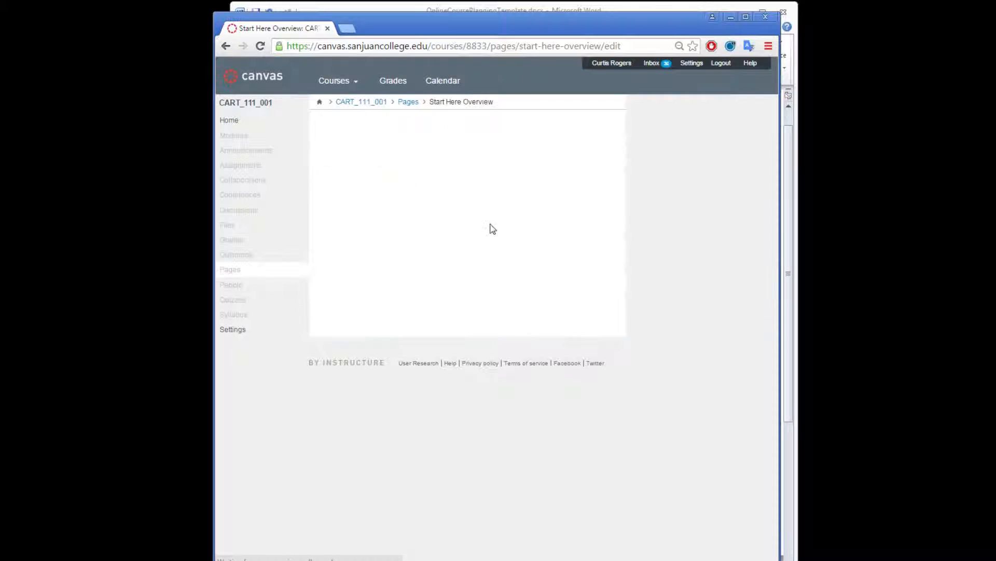
pyautogui.click(428, 227)
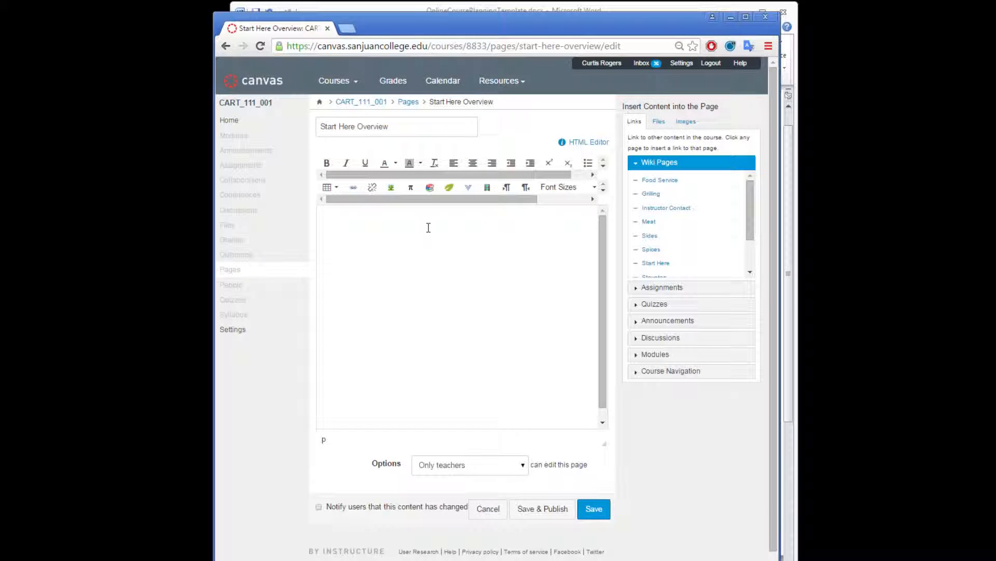
pyautogui.write('Welcome stu')
pyautogui.press('BackSpace')
pyautogui.write('udents!')
pyautogui.press('Return')
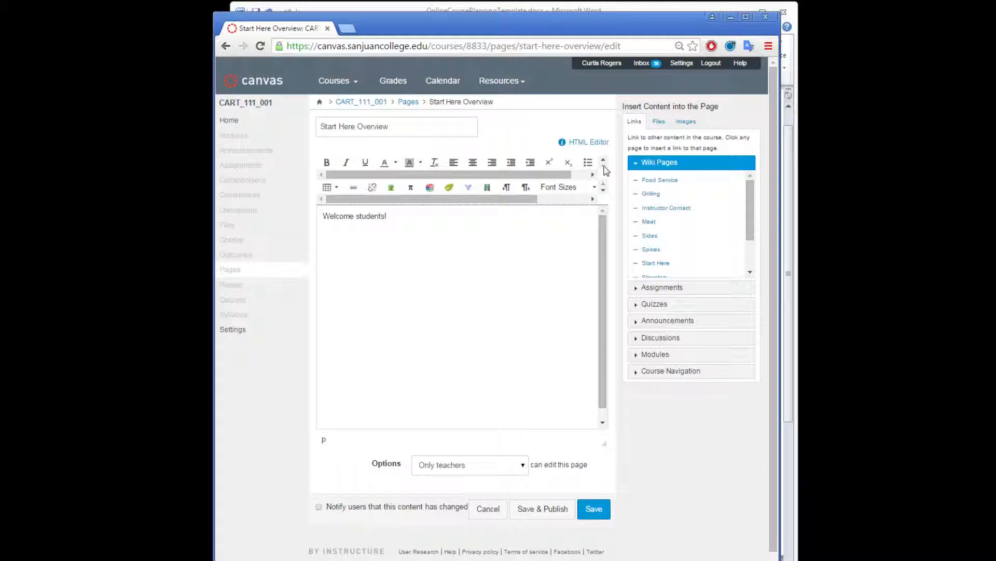
# - Start a numbered list with "Check out the Start Here page:" followed by a link to the Start Here wiki page
pyautogui.moveTo(570, 177); pyautogui.dragTo(587, 176)
pyautogui.click(588, 162)
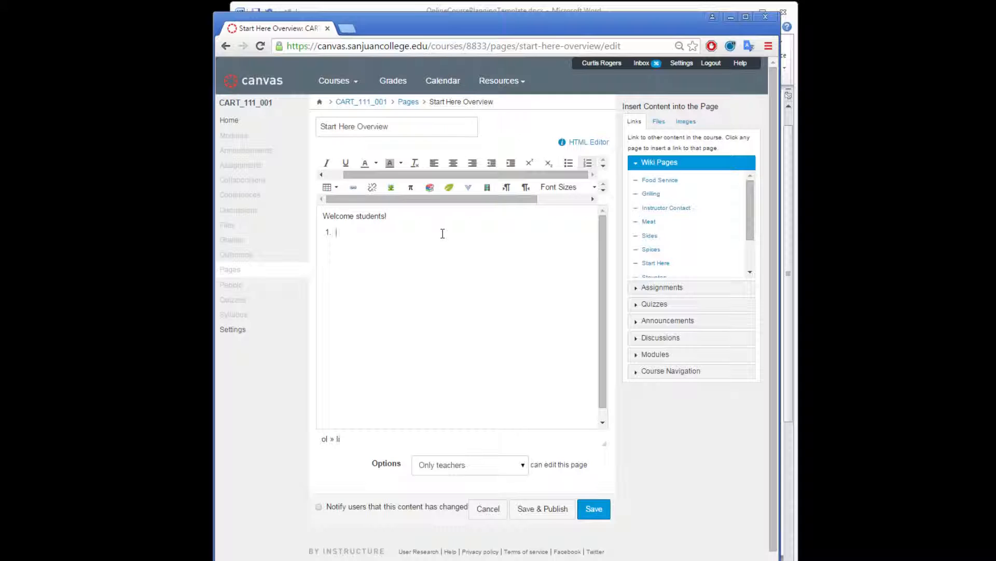
pyautogui.write('Check out the Start Here page:')
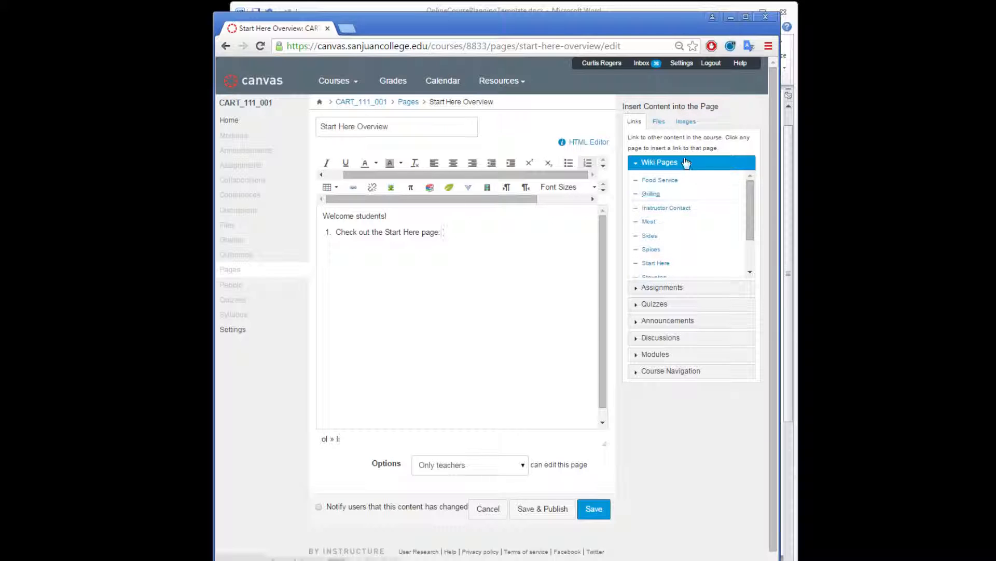
pyautogui.click(670, 287)
pyautogui.click(646, 162)
pyautogui.click(656, 264)
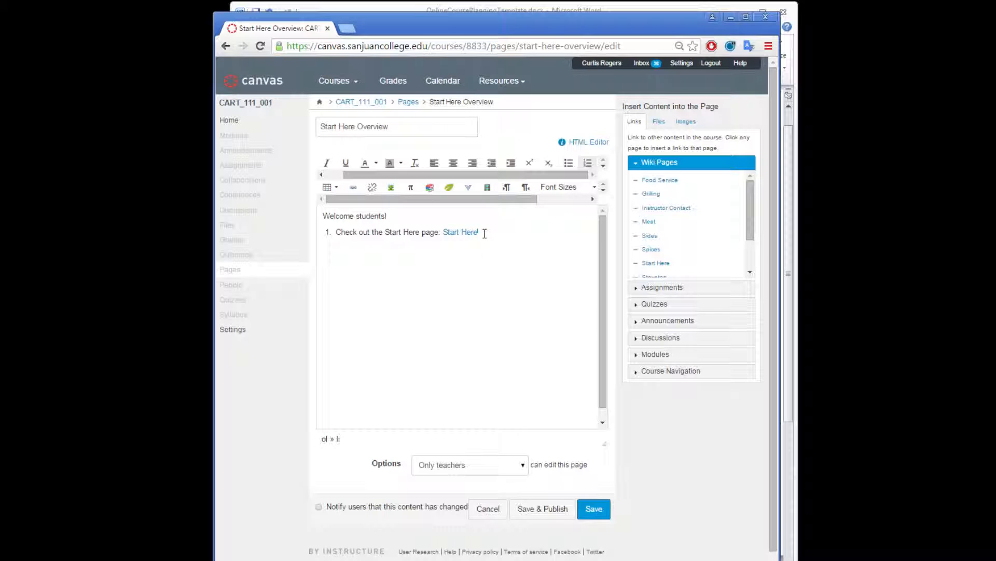
# - Add a second list item reading "View Course Guide and Syllabus."
pyautogui.press('Return')
pyautogui.write('Now')
pyautogui.press('BackSpace')
pyautogui.press('BackSpace')
pyautogui.press('BackSpace')
pyautogui.press('BackSpace')
pyautogui.write('View Cou')
pyautogui.write('rse ')
pyautogui.write('Guide and ')
pyautogui.write('Syll')
pyautogui.write('llabus')
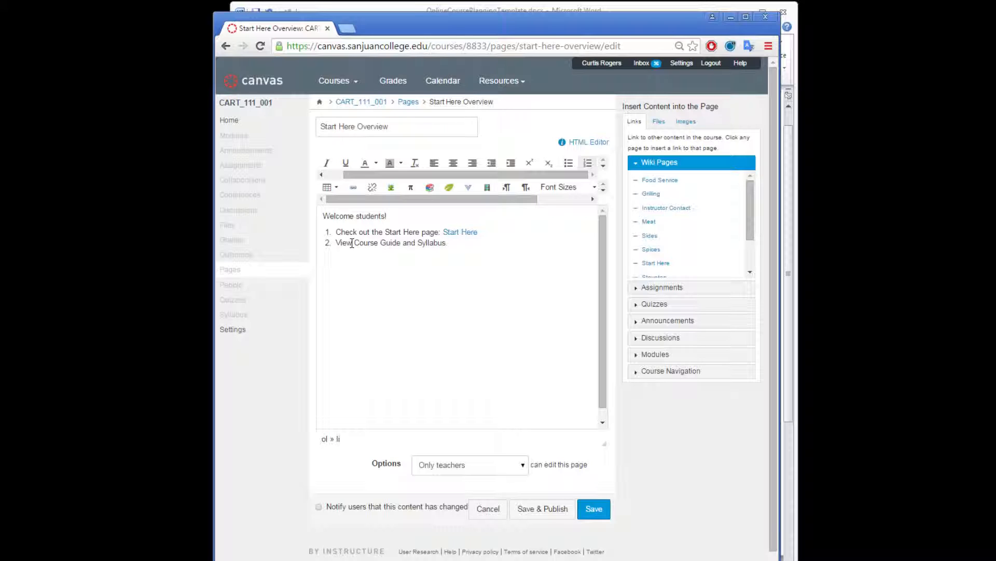
# - Upload Course_Guide_Fall_2014.docx to the course files and link it to the words "Course Guide"
pyautogui.moveTo(354, 243); pyautogui.dragTo(400, 243)
pyautogui.click(660, 123)
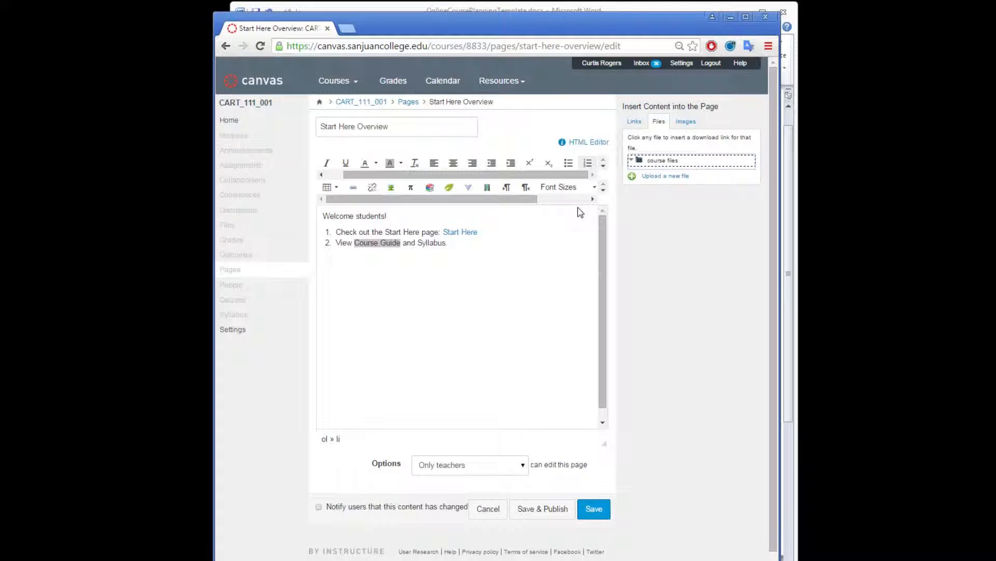
pyautogui.click(665, 176)
pyautogui.click(663, 195)
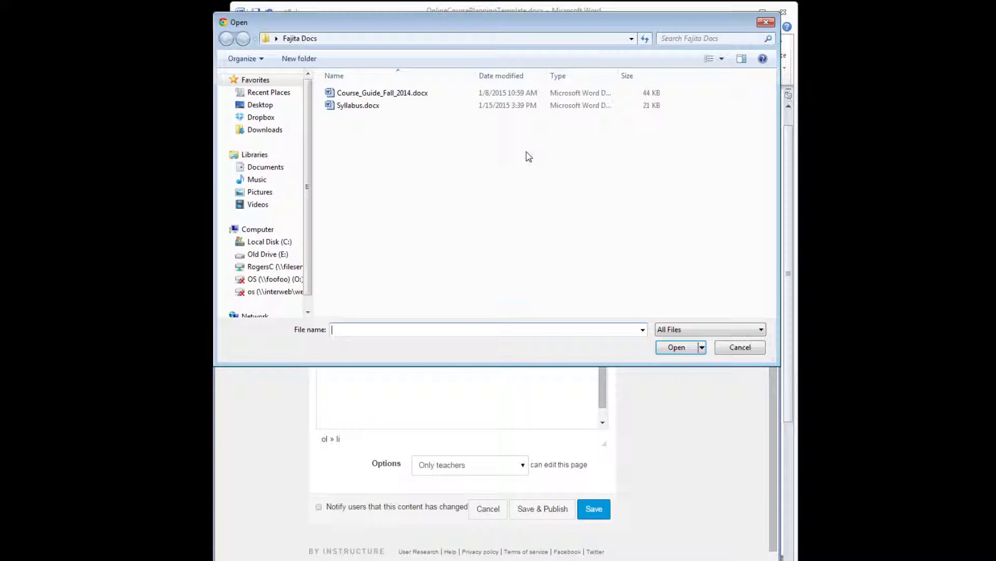
pyautogui.doubleClick(396, 95)
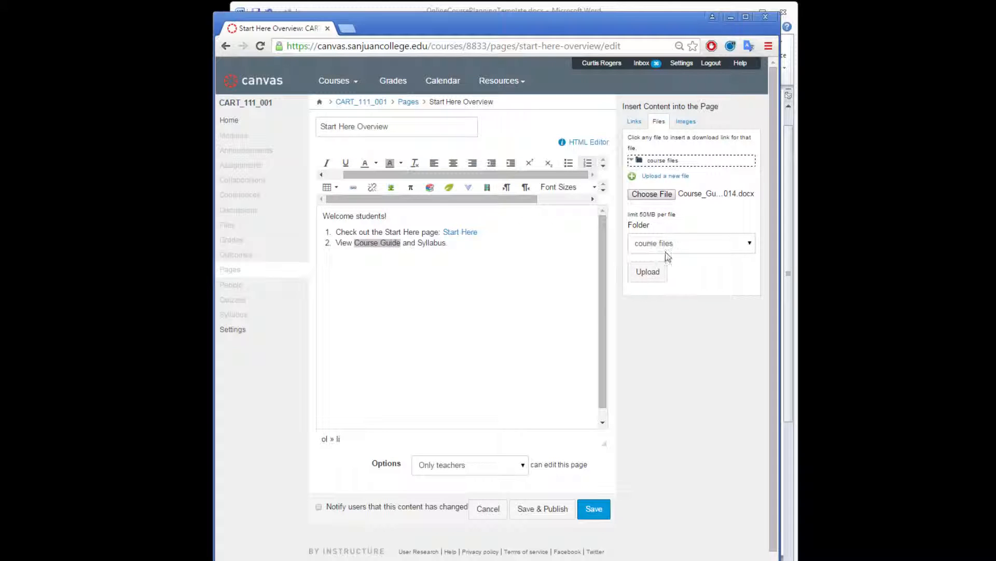
pyautogui.click(656, 274)
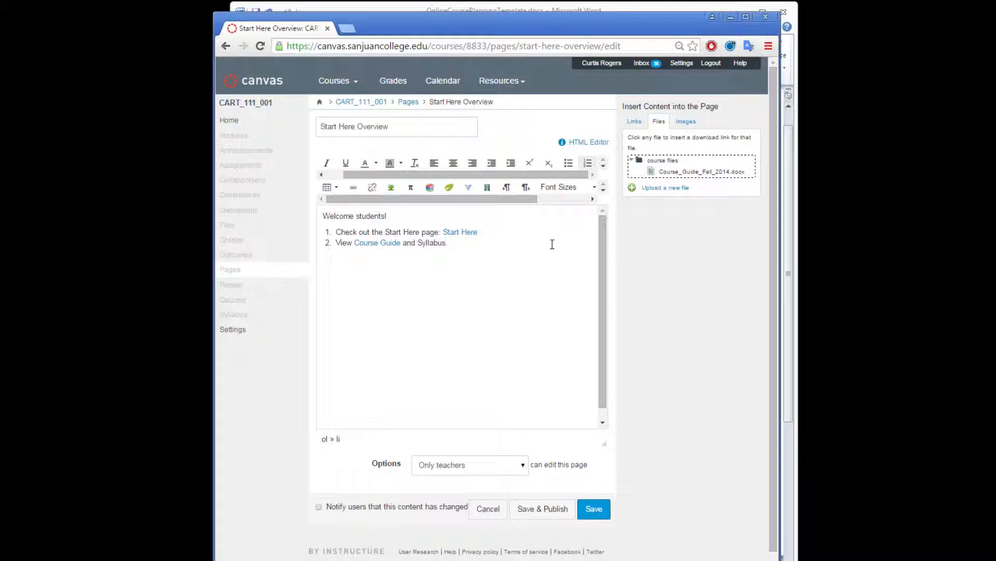
# - Upload Syllabus.docx to the course files and delete the extra file link inserted after the second list item
pyautogui.click(662, 189)
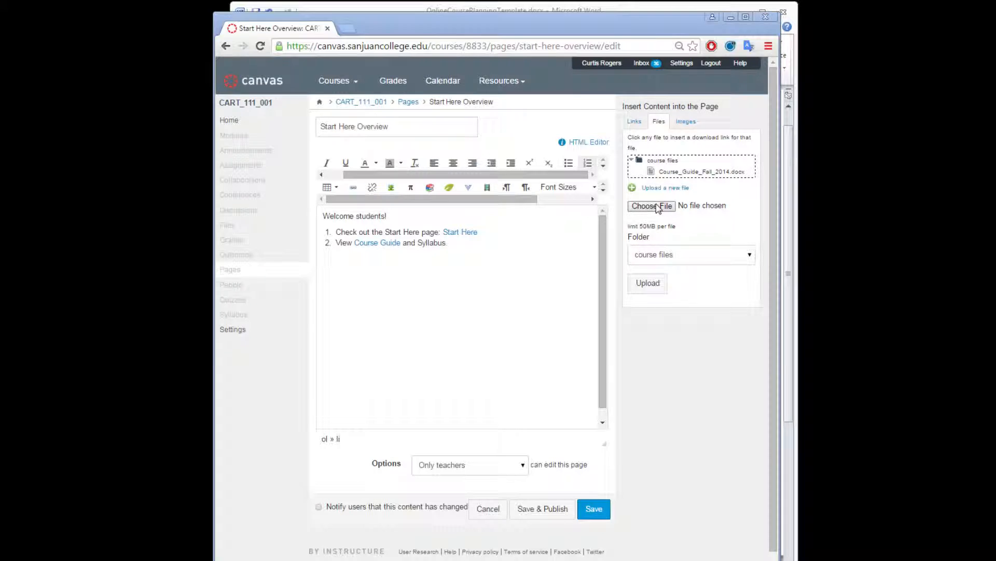
pyautogui.click(655, 206)
pyautogui.doubleClick(355, 103)
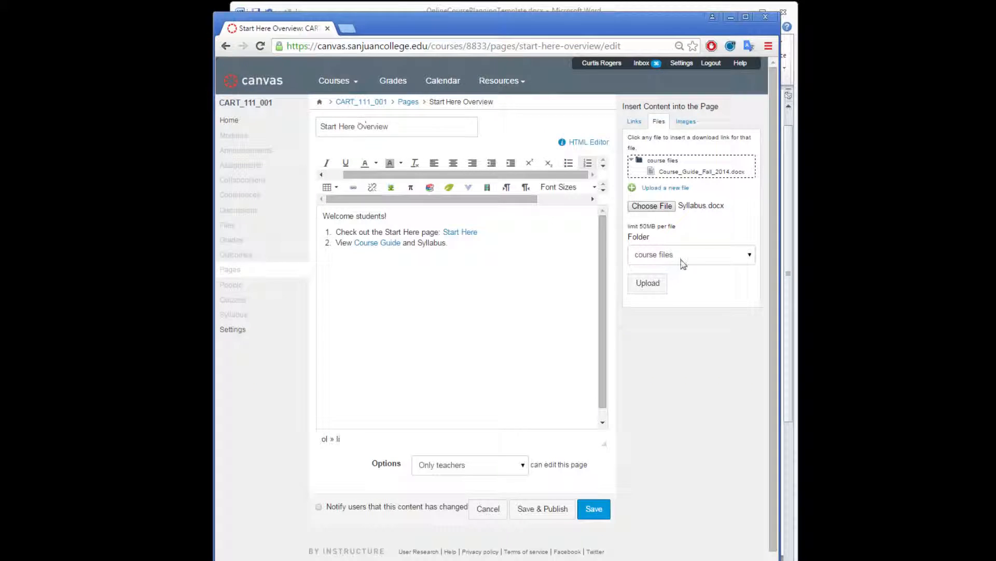
pyautogui.click(649, 284)
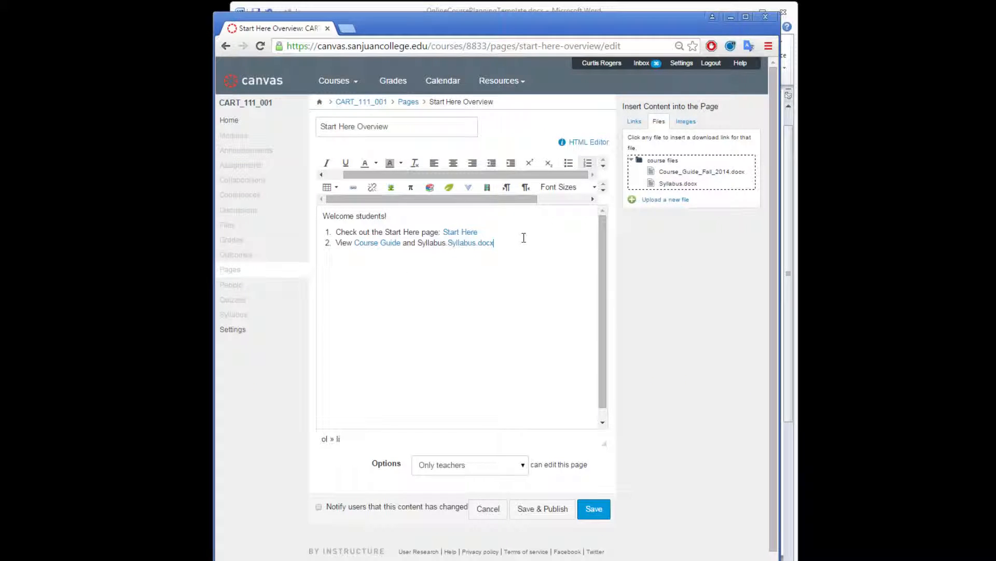
pyautogui.moveTo(494, 243); pyautogui.dragTo(452, 251)
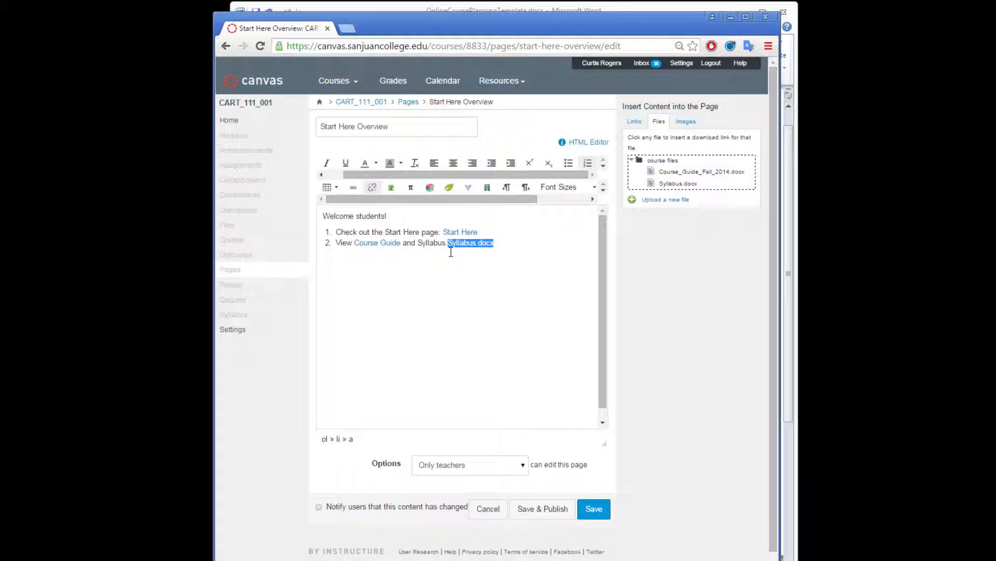
pyautogui.press('BackSpace')
pyautogui.press('BackSpace')
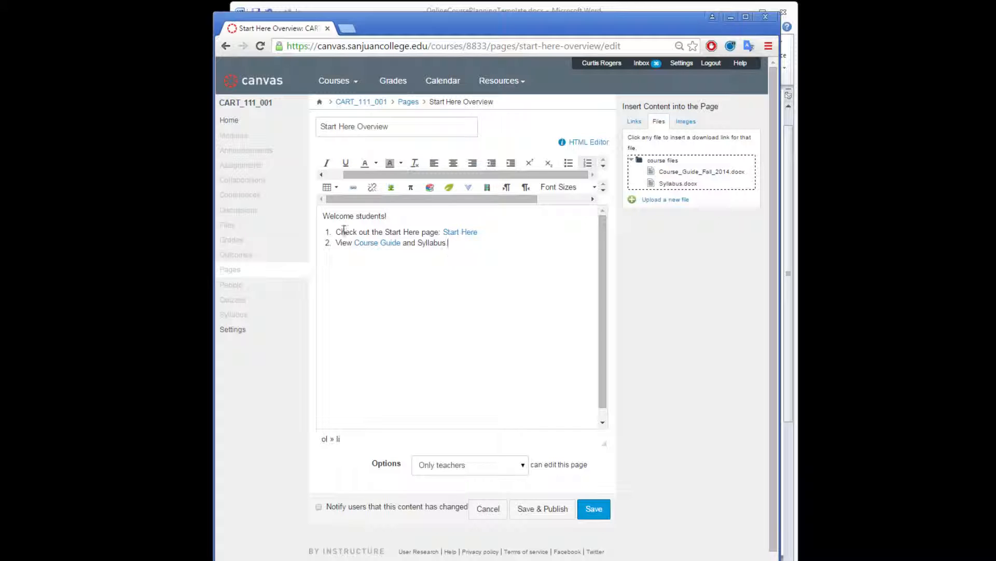
# - Link the word "Syllabus" to Syllabus.docx, end the item with a period, start a third item and save the page
pyautogui.moveTo(418, 243); pyautogui.dragTo(447, 244)
pyautogui.click(672, 185)
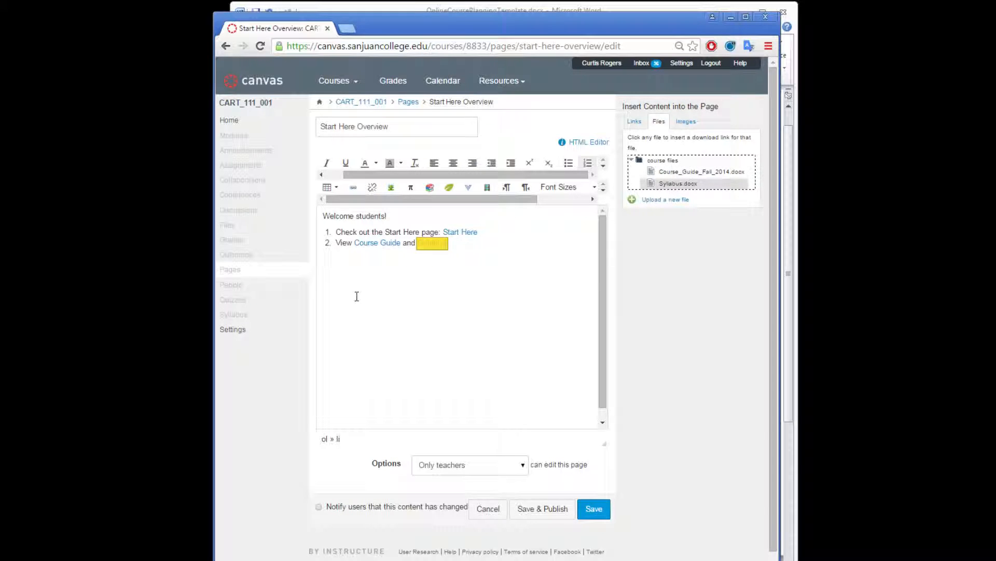
pyautogui.click(485, 241)
pyautogui.write('.')
pyautogui.press('Return')
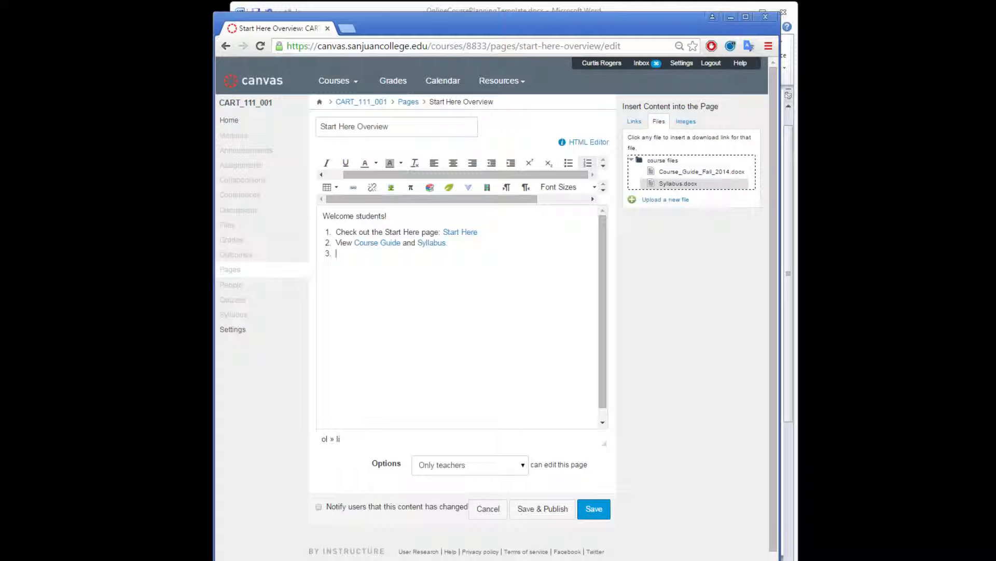
pyautogui.click(591, 509)
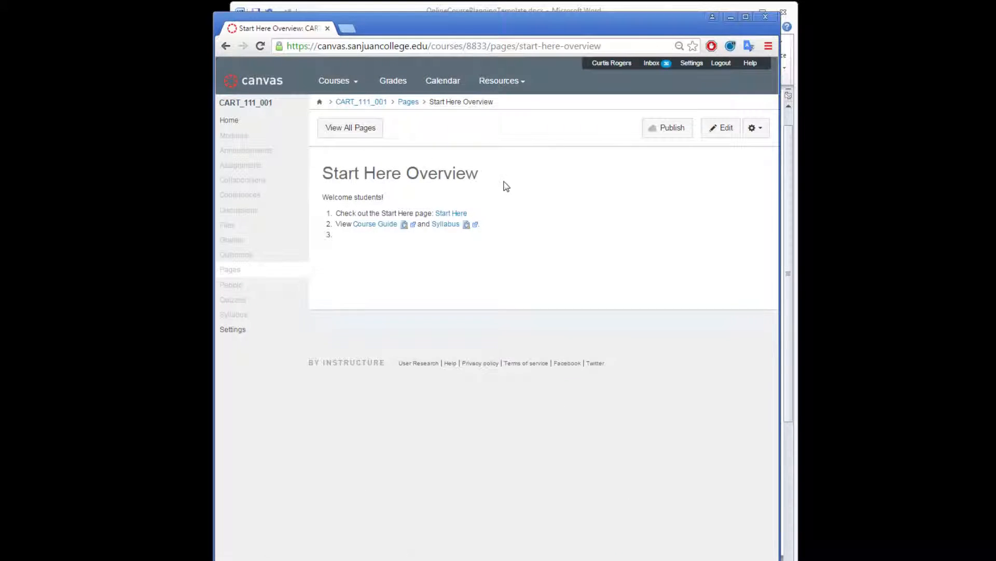
# - Add a new content page named "Recipes Overview" to the Recipes module
pyautogui.click(236, 136)
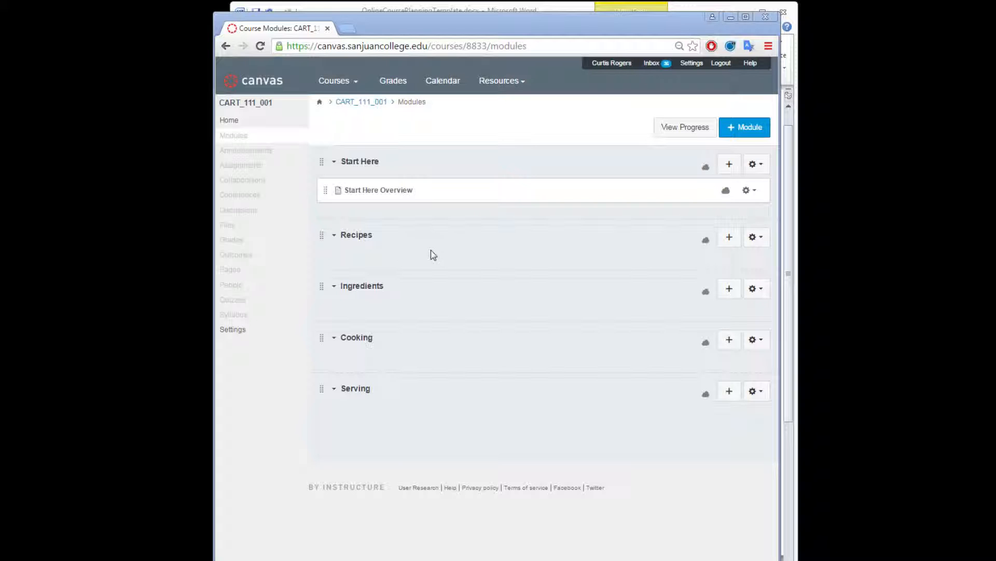
pyautogui.click(726, 241)
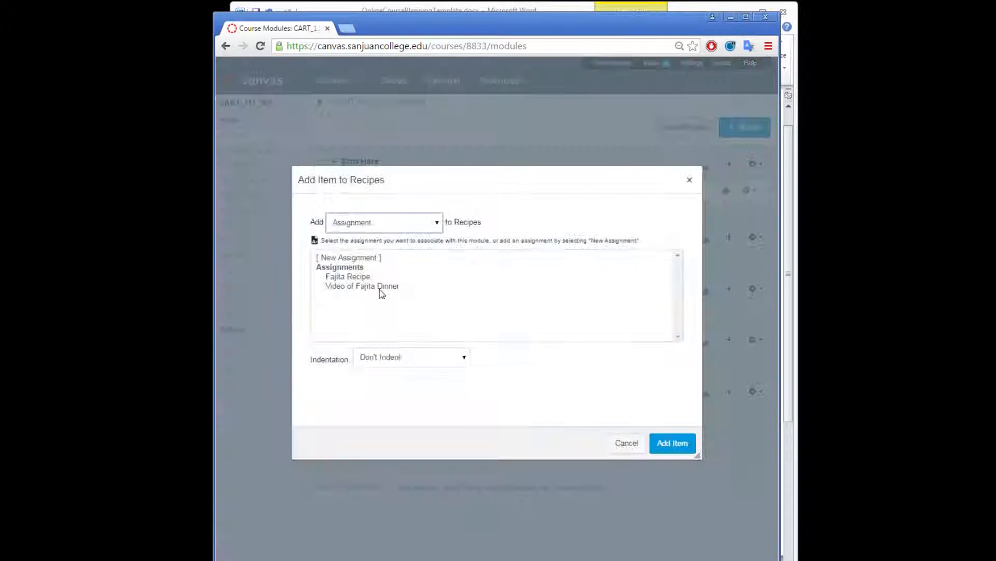
pyautogui.click(364, 228)
pyautogui.click(355, 267)
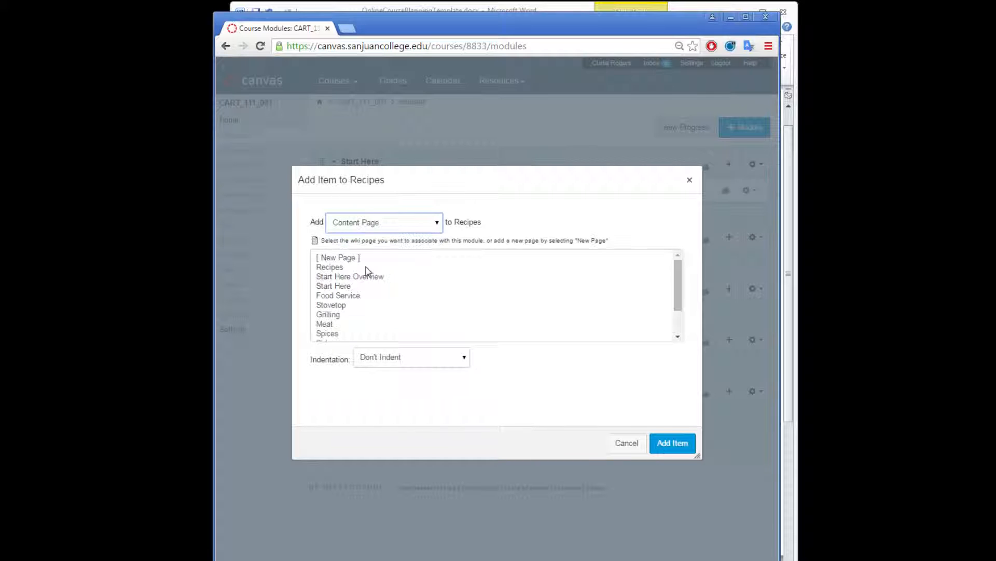
pyautogui.click(350, 258)
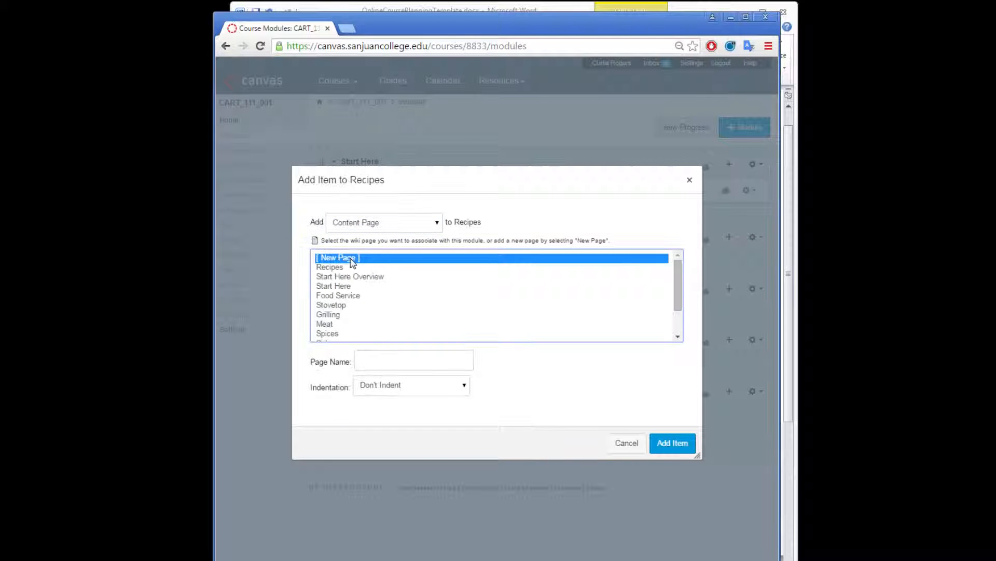
pyautogui.click(387, 358)
pyautogui.write('Recipes overview')
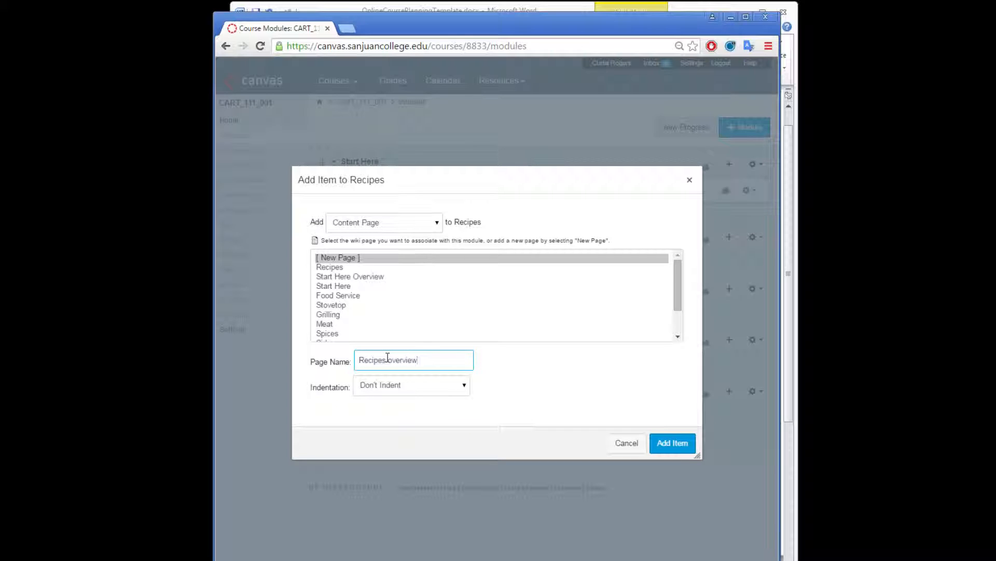
pyautogui.press('Left')
pyautogui.press('Left')
pyautogui.press('Left')
pyautogui.press('BackSpace')
pyautogui.write('O')
pyautogui.click(672, 443)
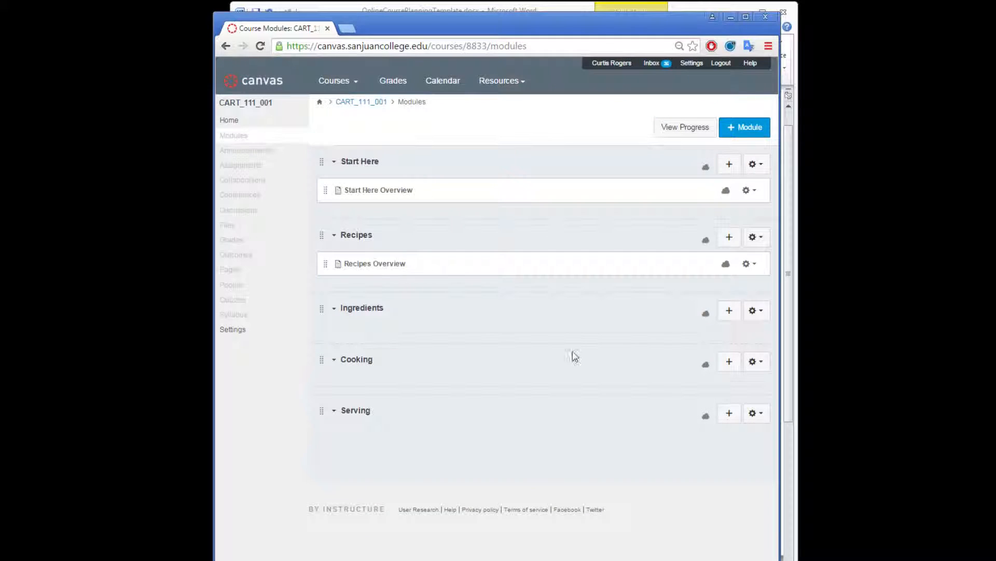
# - Open the Recipes Overview page for editing and enter "Brief instructions go here." in its body
pyautogui.click(389, 263)
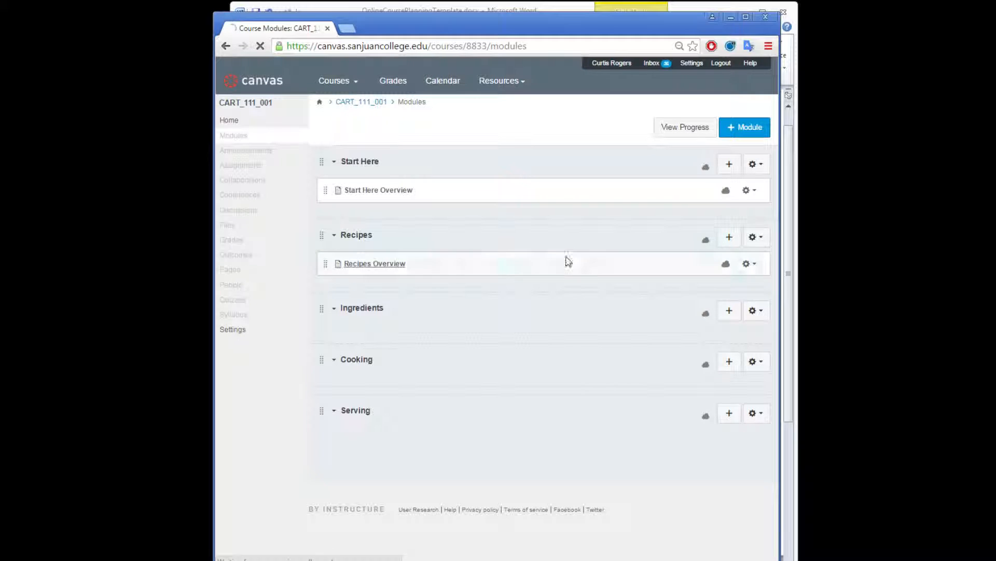
pyautogui.click(722, 128)
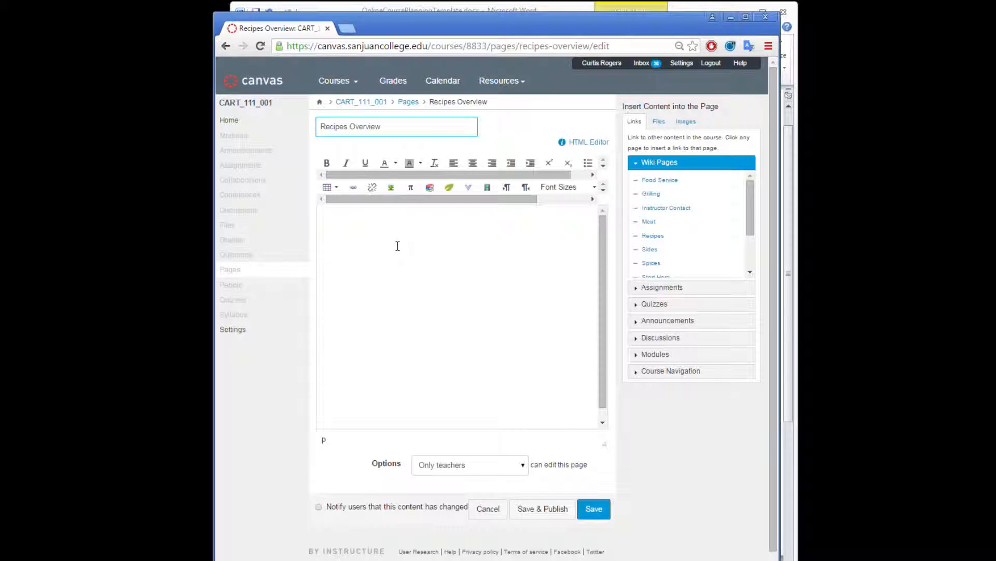
pyautogui.click(398, 246)
pyautogui.write('Briefd')
pyautogui.press('BackSpace')
pyautogui.press('BackSpace')
pyautogui.write('instructions go here.')
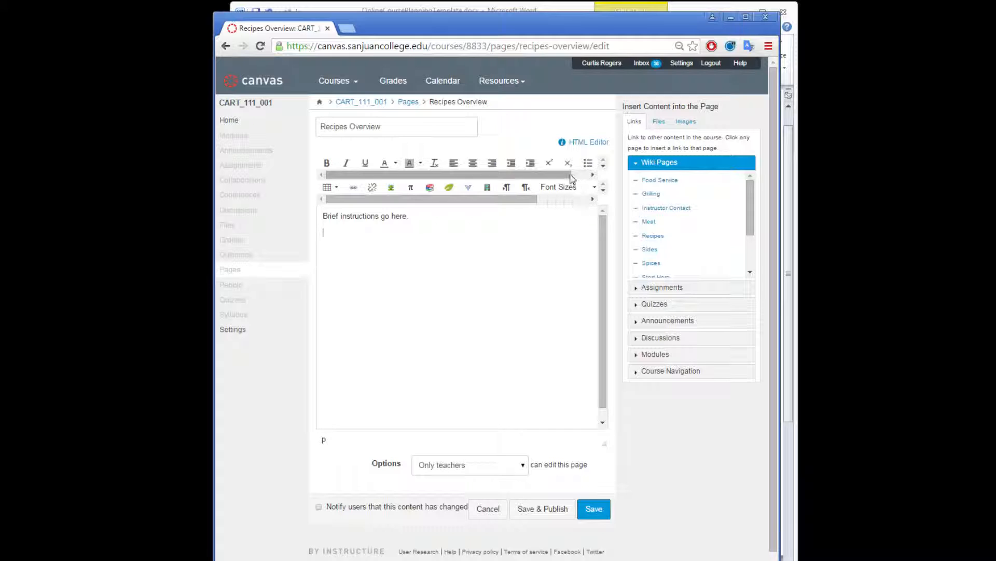
# - Start a numbered list below the instructions with "Check out the recipe page:" followed by a link to the Recipes wiki page
pyautogui.moveTo(571, 175); pyautogui.dragTo(589, 175)
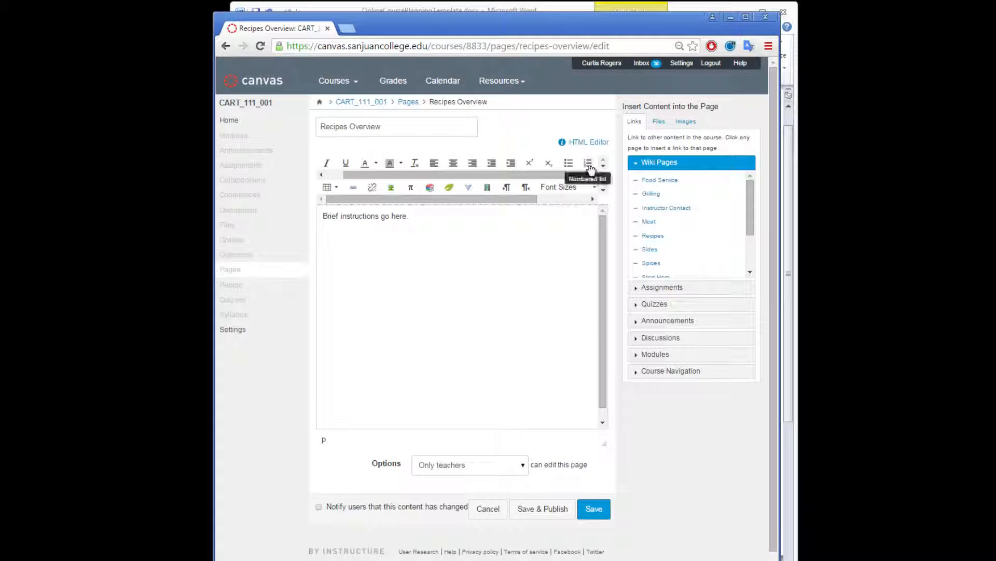
pyautogui.click(588, 164)
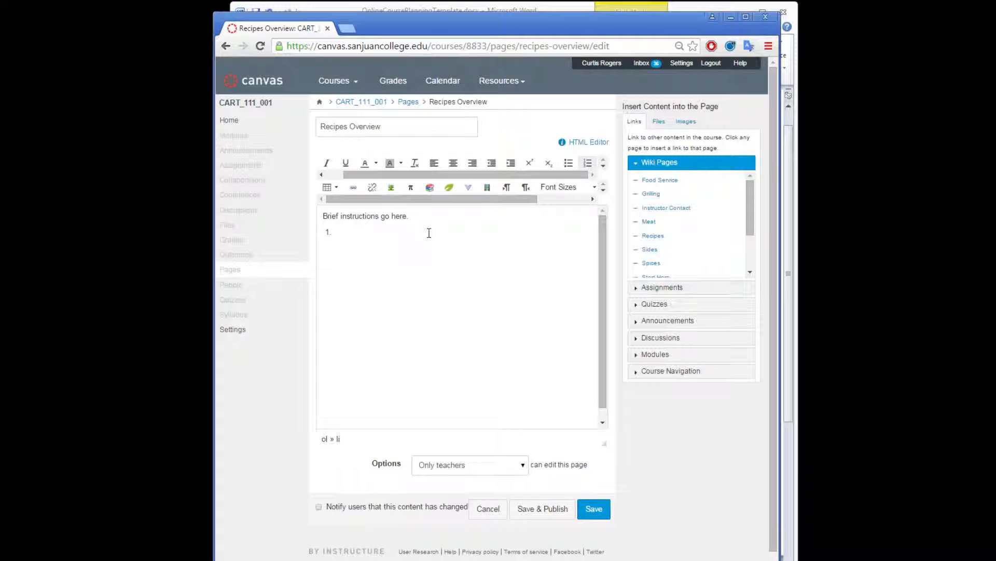
pyautogui.write('Check out the recipe page:')
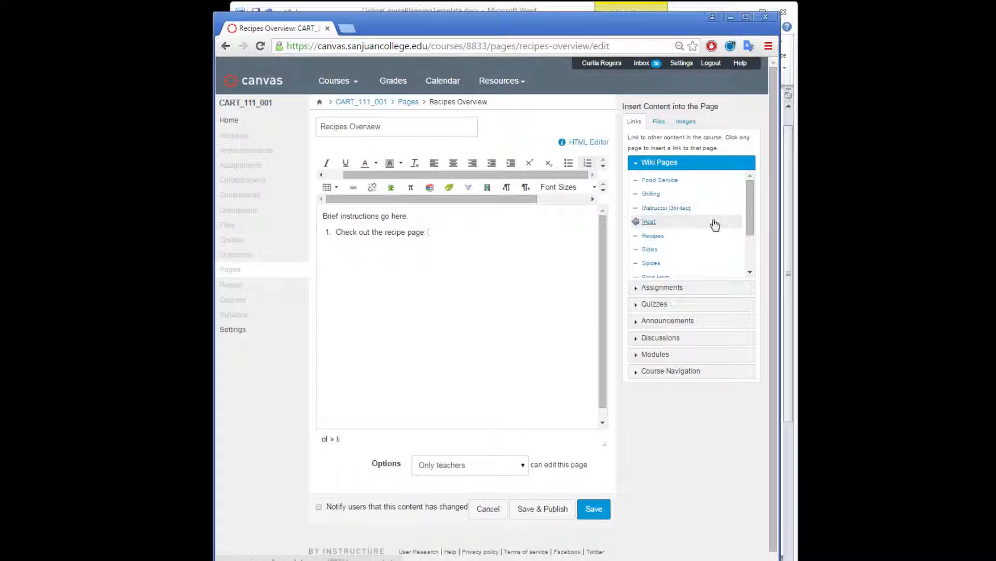
pyautogui.click(660, 239)
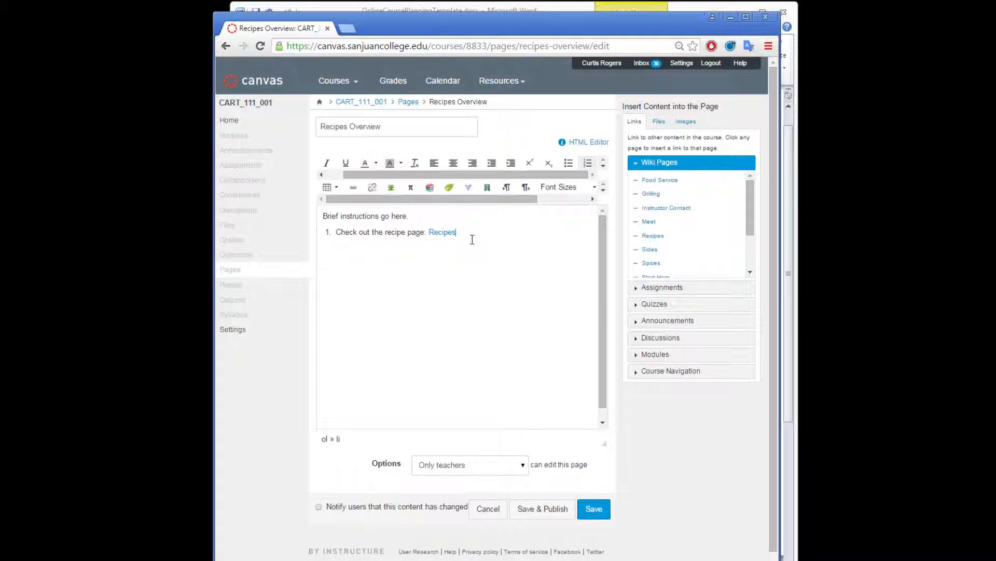
# - Add a second list item reading "Complete this assignment:" followed by a link to the Fajita Recipe assignment
pyautogui.press('Return')
pyautogui.write('Complete')
pyautogui.write('this assignment:')
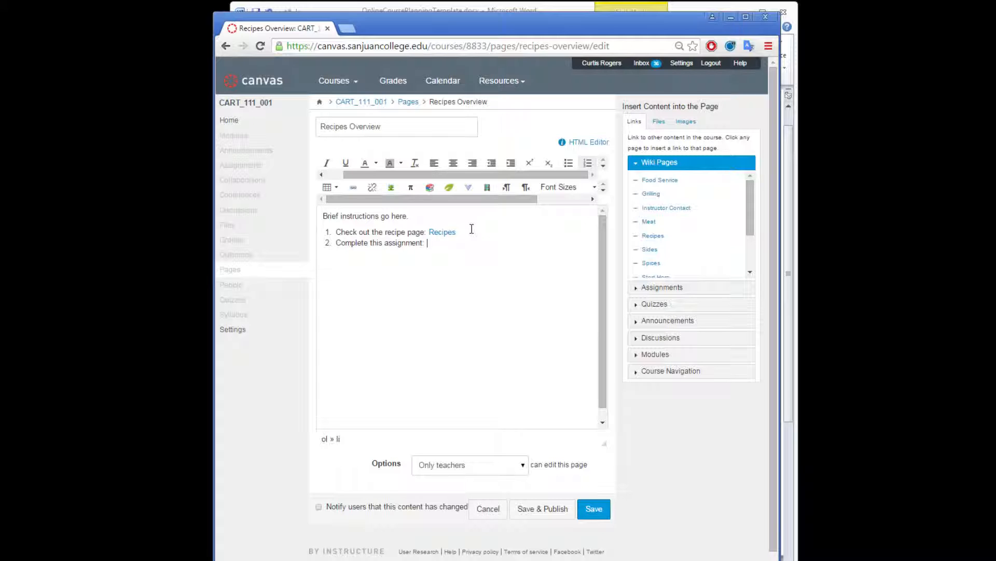
pyautogui.click(665, 291)
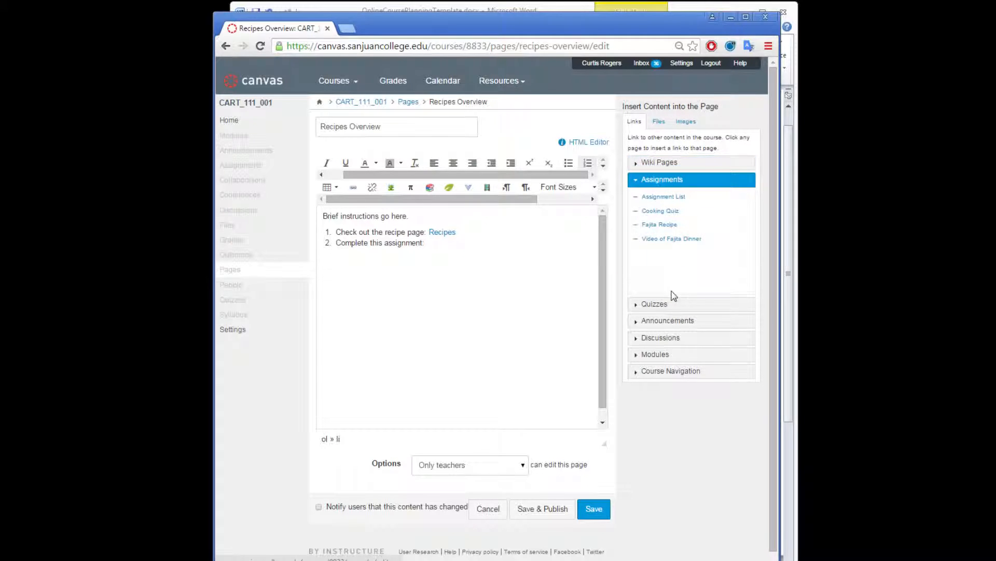
pyautogui.click(656, 225)
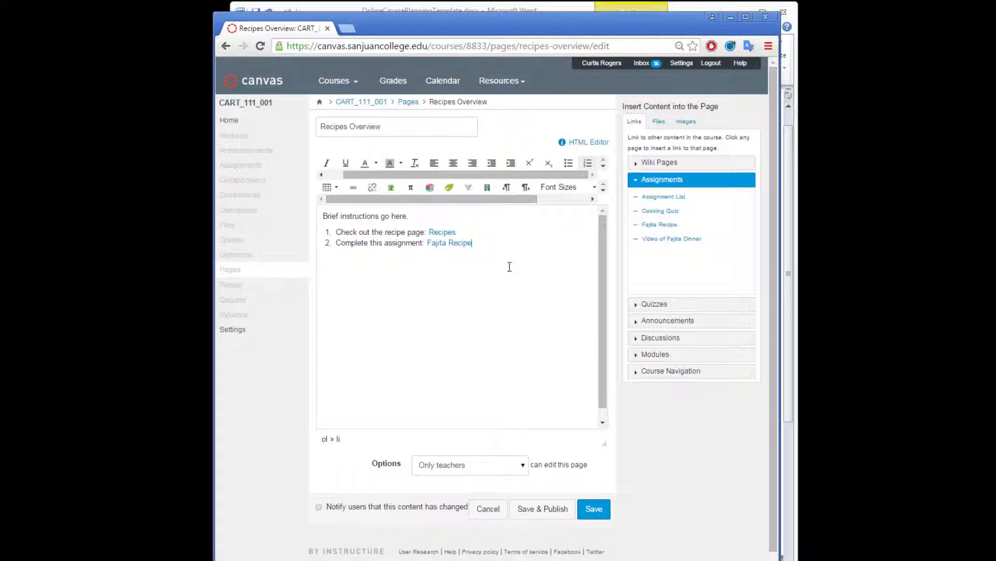
# - End the numbered list and add a separate line below it reading "Resources:"
pyautogui.press('Return')
pyautogui.press('BackSpace')
pyautogui.press('Return')
pyautogui.press('Return')
pyautogui.write('Resou')
pyautogui.write('rces in')
pyautogui.press('BackSpace')
pyautogui.press('BackSpace')
pyautogui.press('BackSpace')
pyautogui.write(':')
pyautogui.press('Return')
# - Start a new numbered list under the "Resources:" line with "Check out these websites" as its first item
pyautogui.click(587, 163)
pyautogui.write('Check out these websites')
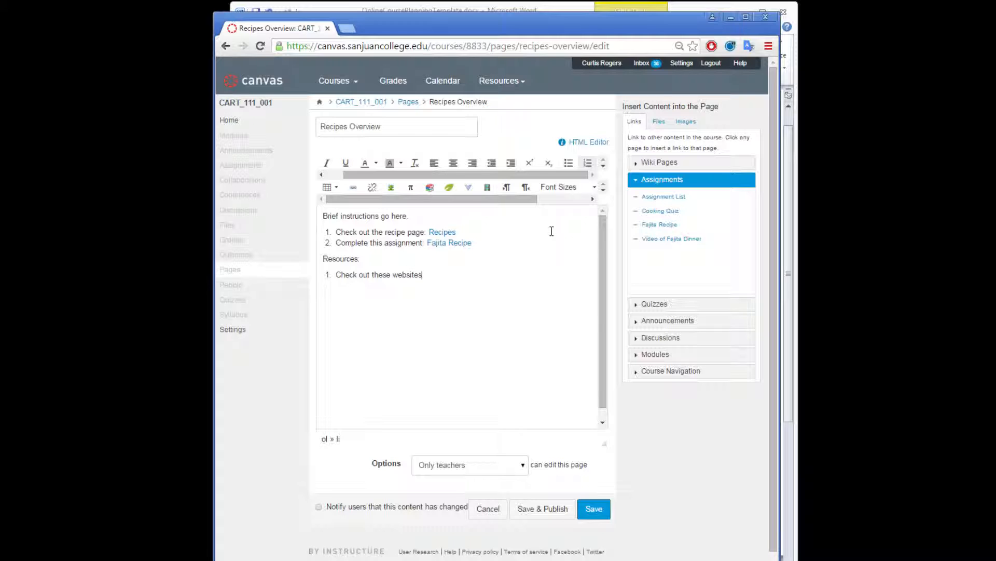
pyautogui.press('Return')
# - Replace the heading above the second numbered list with "Extra Practice:" and save the page
pyautogui.moveTo(359, 258); pyautogui.dragTo(324, 251)
pyautogui.write('Extra Practiv')
pyautogui.press('BackSpace')
pyautogui.write('ce:')
pyautogui.click(373, 286)
pyautogui.press('BackSpace')
pyautogui.write('s')
pyautogui.click(590, 512)
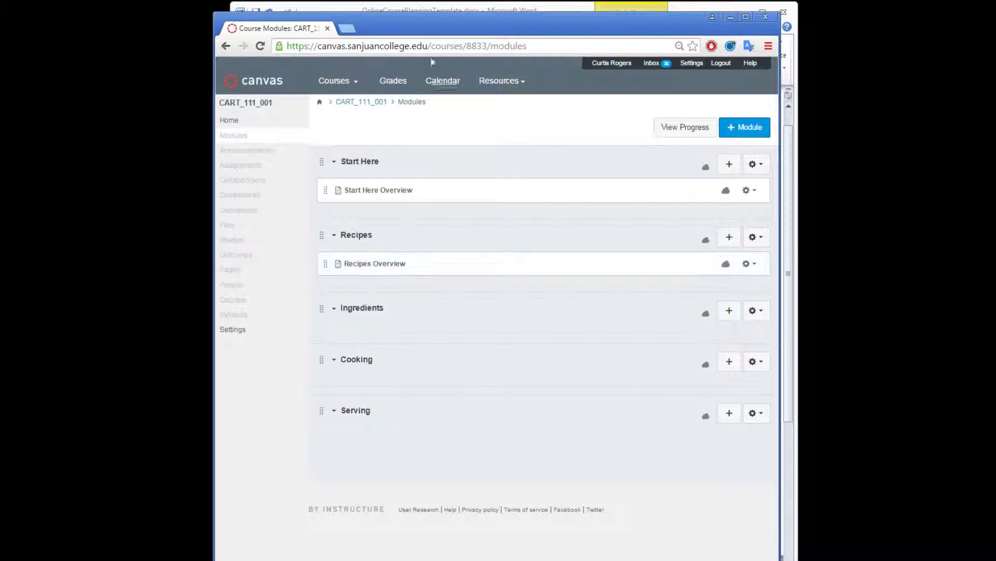
# - Switch to the Word course plan to check its weekly table, and return to the Canvas modules page
pyautogui.click(421, 15)
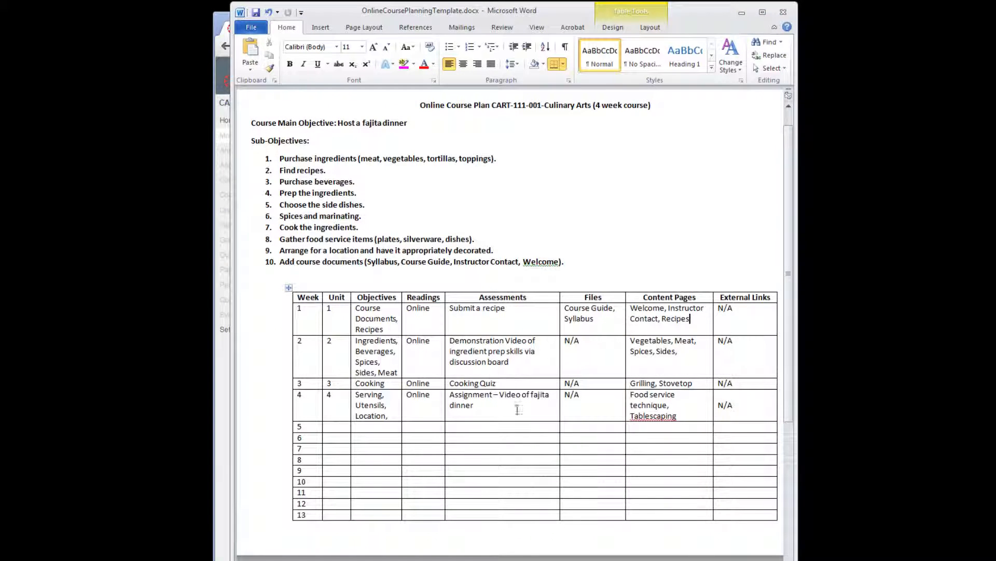
pyautogui.click(222, 20)
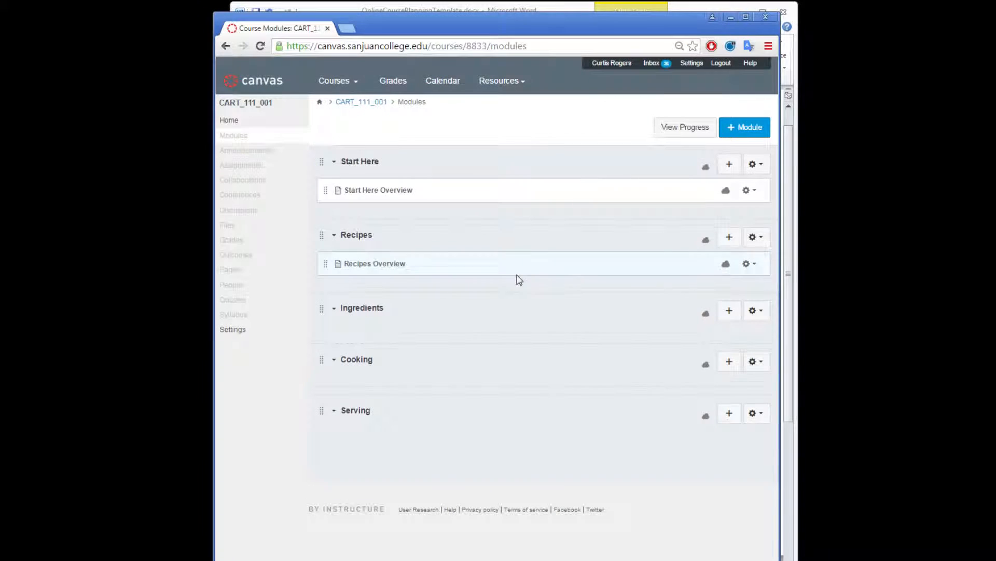